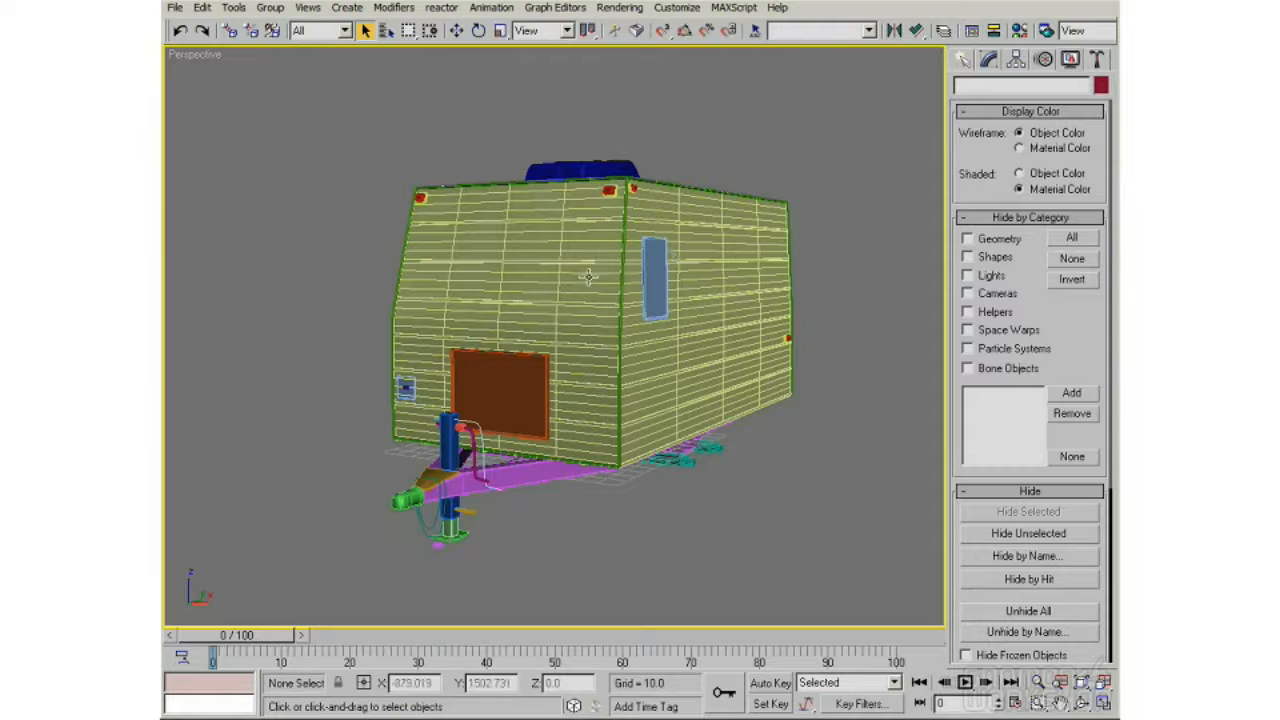
Open the Spacing Tool for the torus below the jack foot and pick the inner chain curve at the hitch as its path
scroll(518, 432, "up", 8)
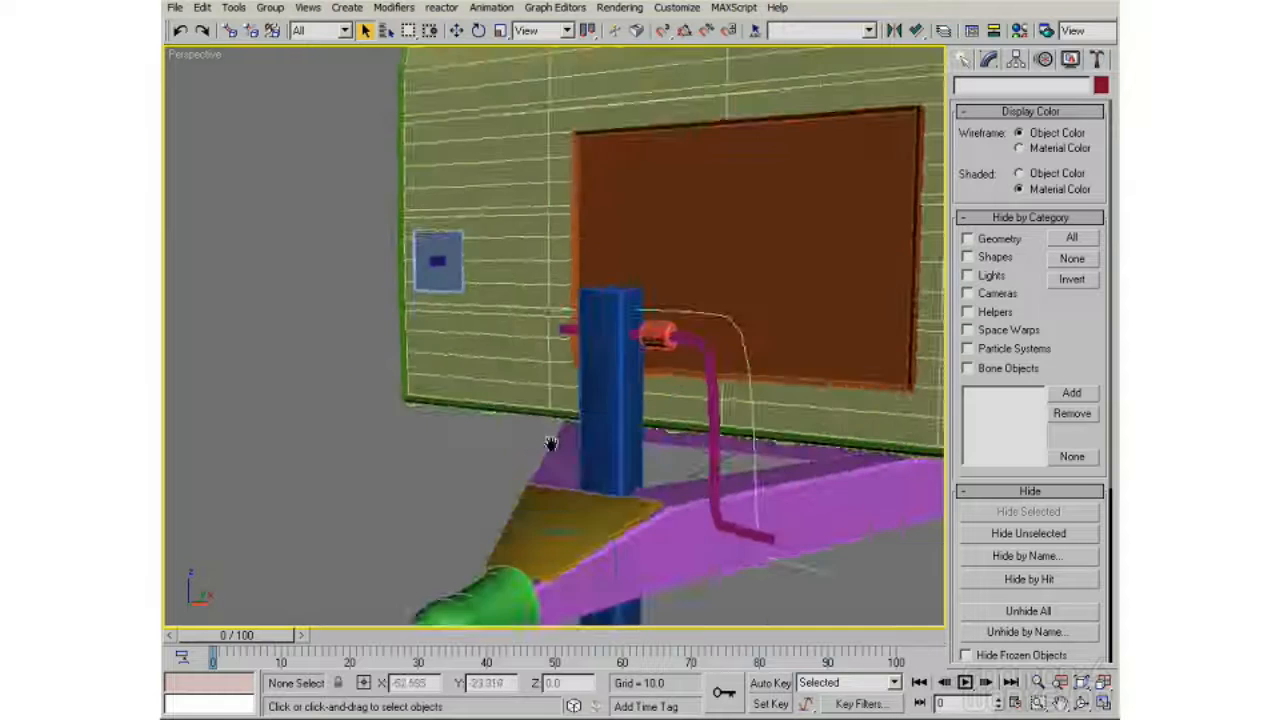
middle_click_drag(550, 444, 602, 308)
mouse_move(588, 362)
middle_mouse_down("alt")
mouse_move(603, 423)
mouse_move(591, 423)
mouse_move(597, 383)
middle_mouse_up("alt")
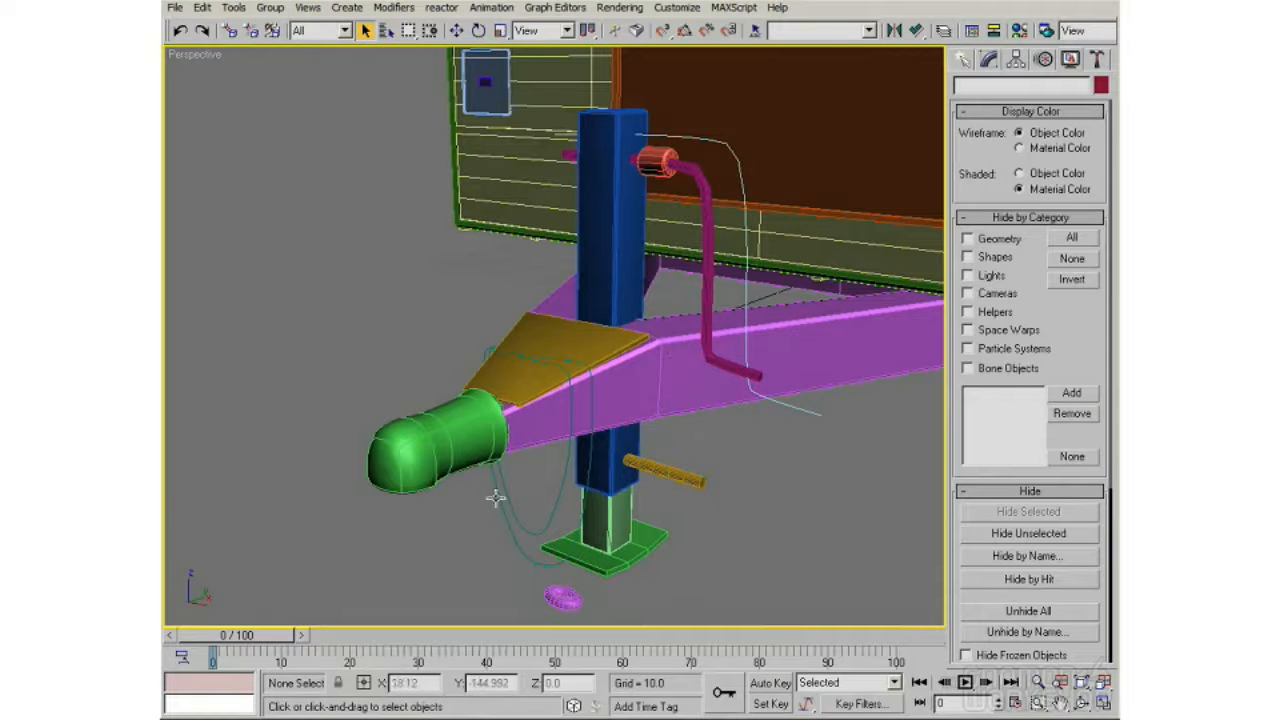
middle_click_drag(614, 522, 604, 483)
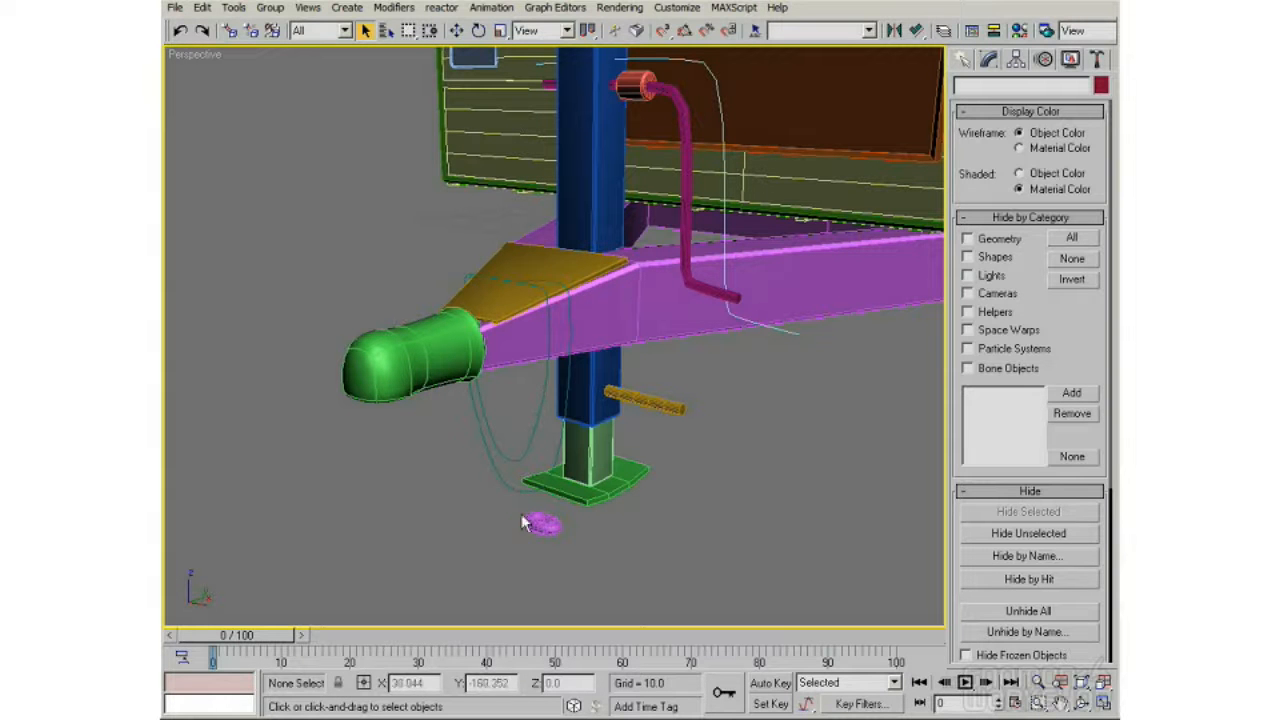
left_click_drag(560, 530, 508, 436)
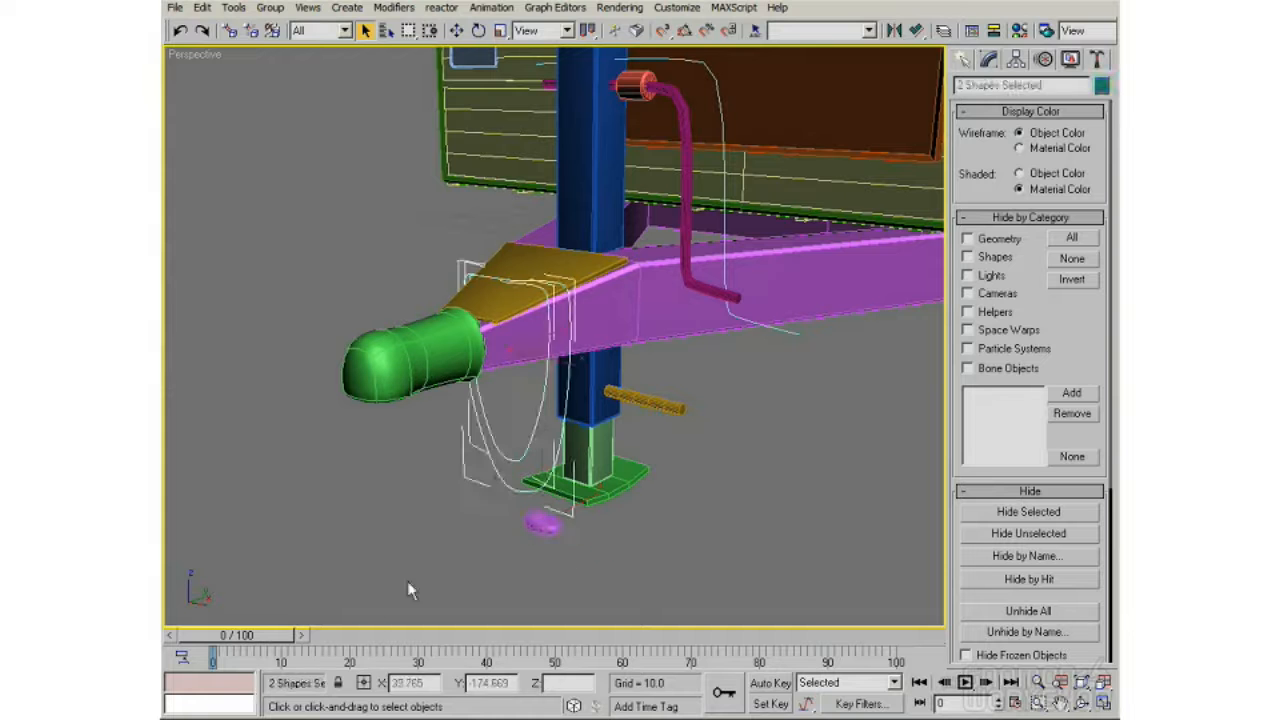
left_click(454, 542)
left_click(530, 524)
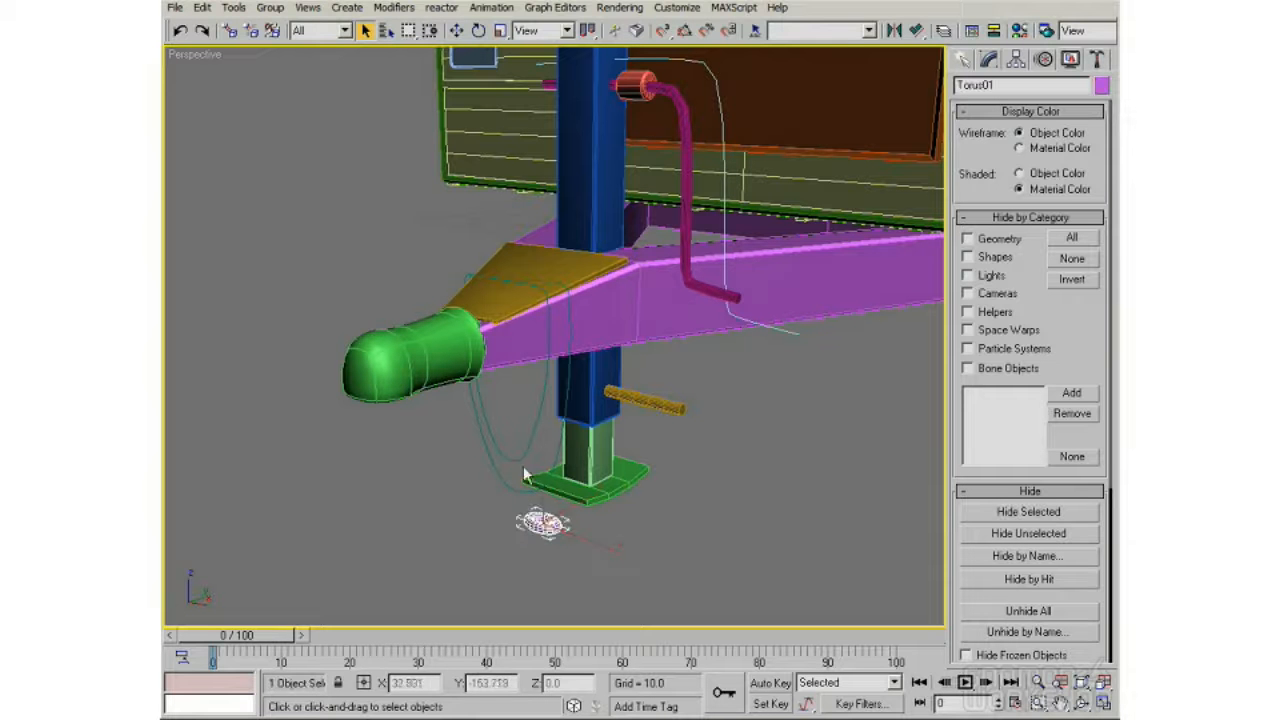
left_click(235, 8)
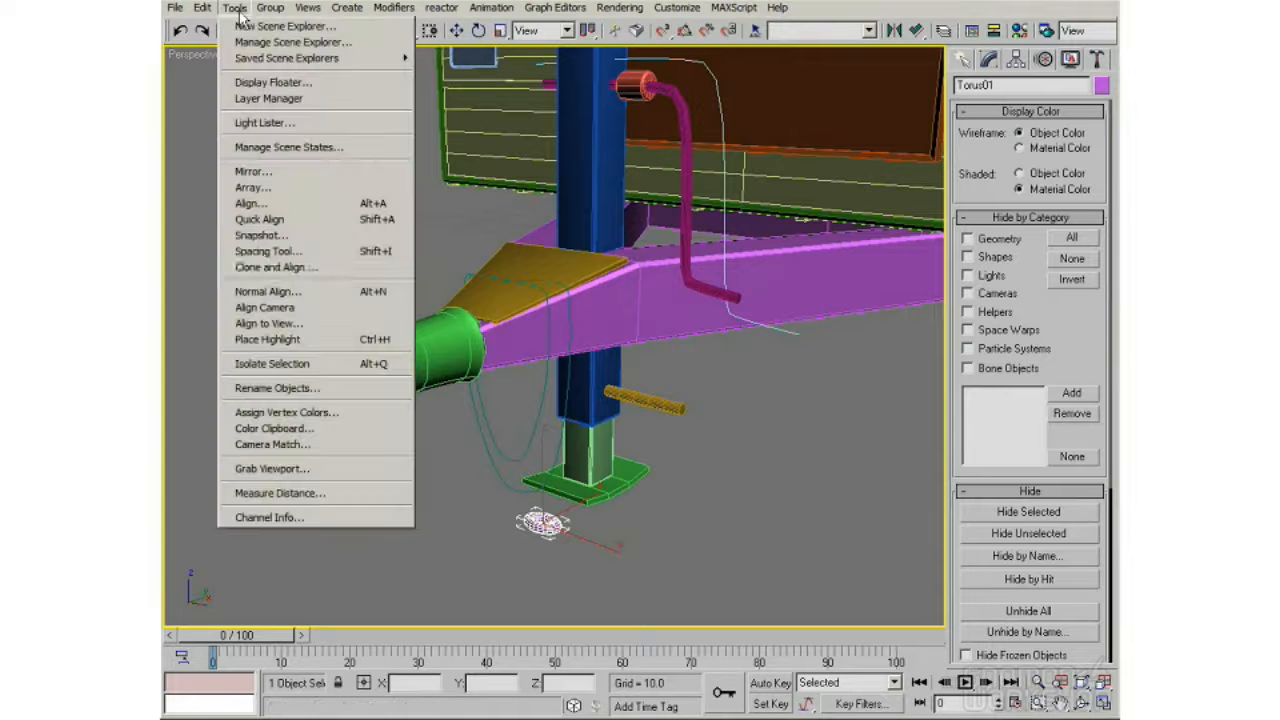
left_click(298, 252)
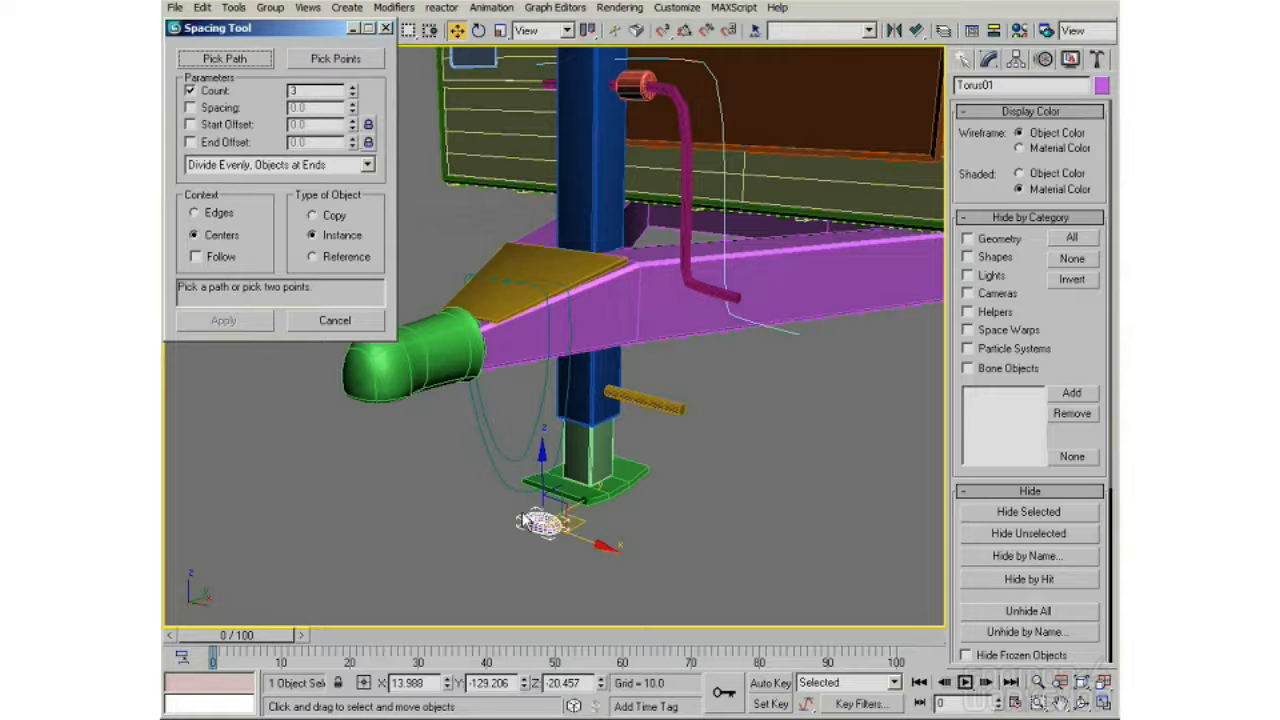
left_click(268, 58)
left_click(255, 60)
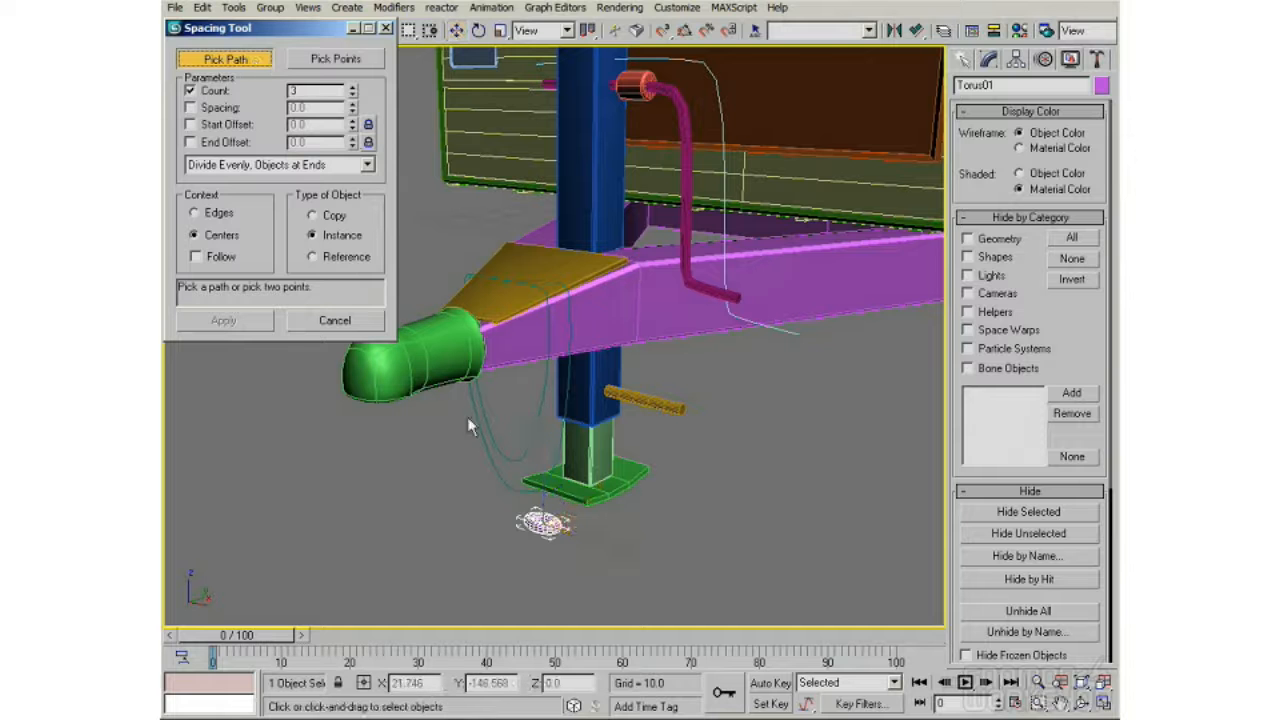
left_click(530, 448)
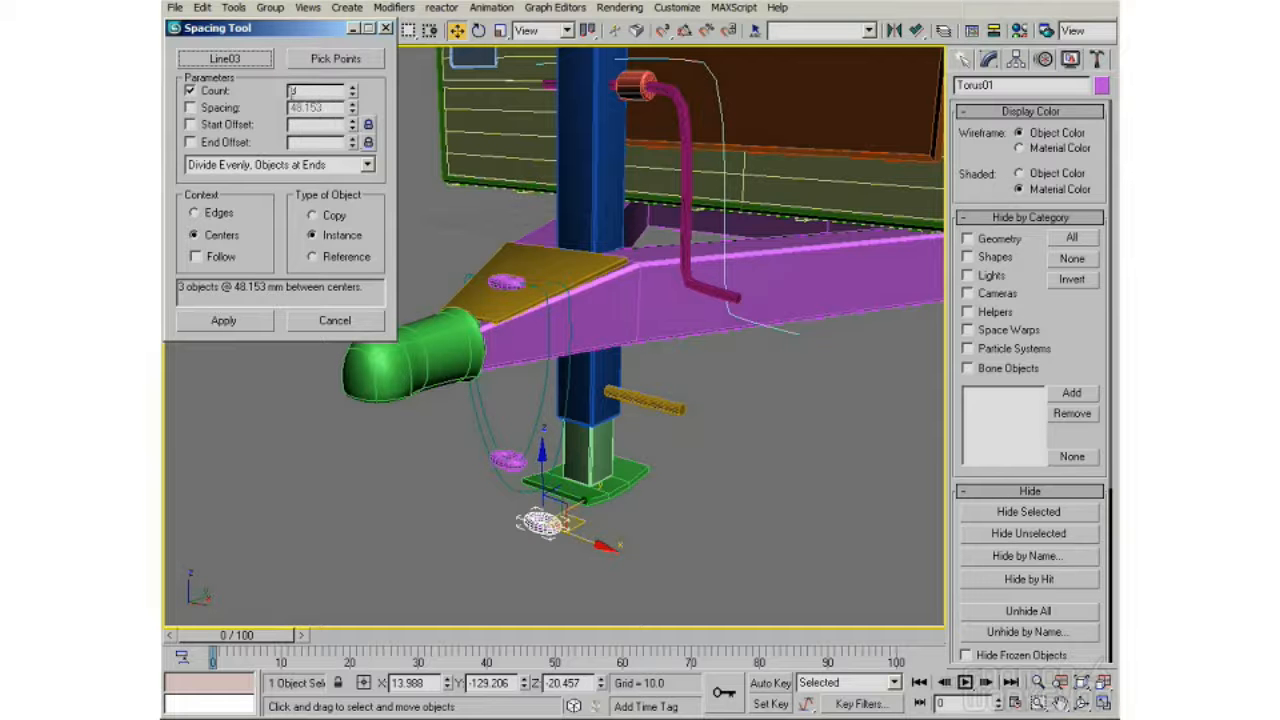
Distribute 22 instances of the torus along the picked curve with Follow enabled, apply them and close the tool
left_click_drag(353, 93, 353, 78)
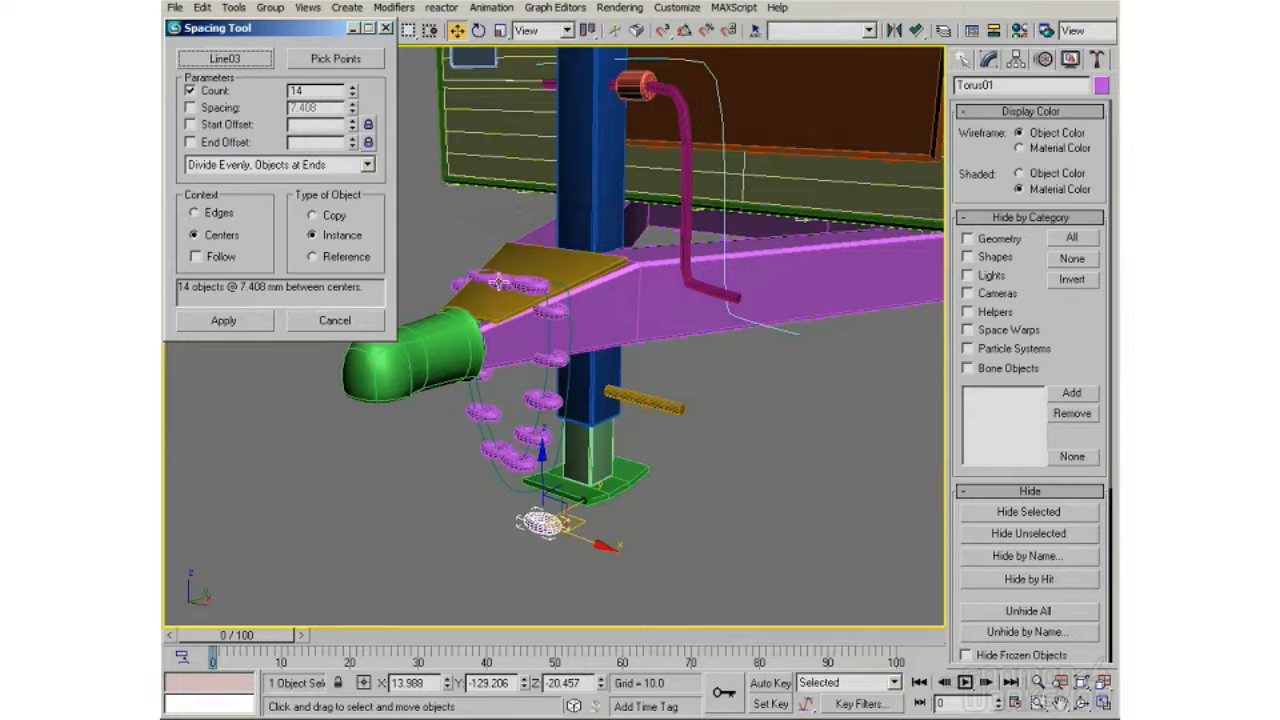
left_click(216, 259)
left_click_drag(352, 88, 352, 88)
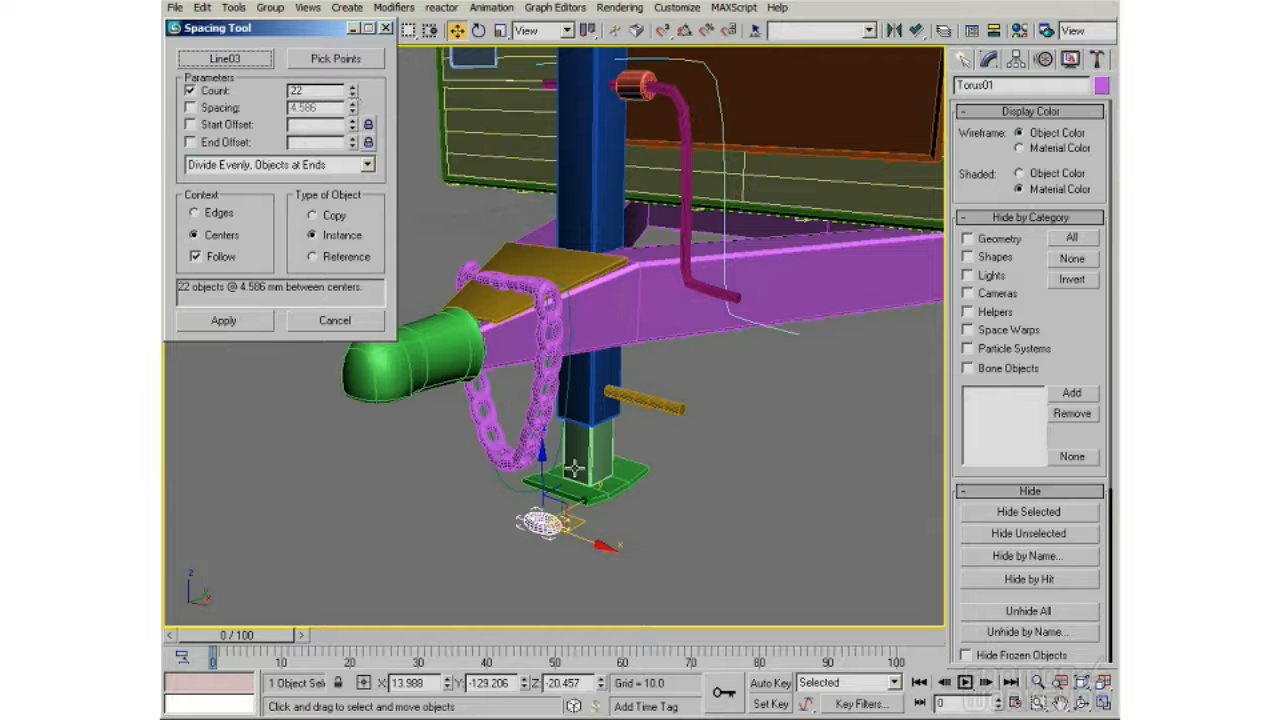
left_click(250, 320)
left_click(335, 321)
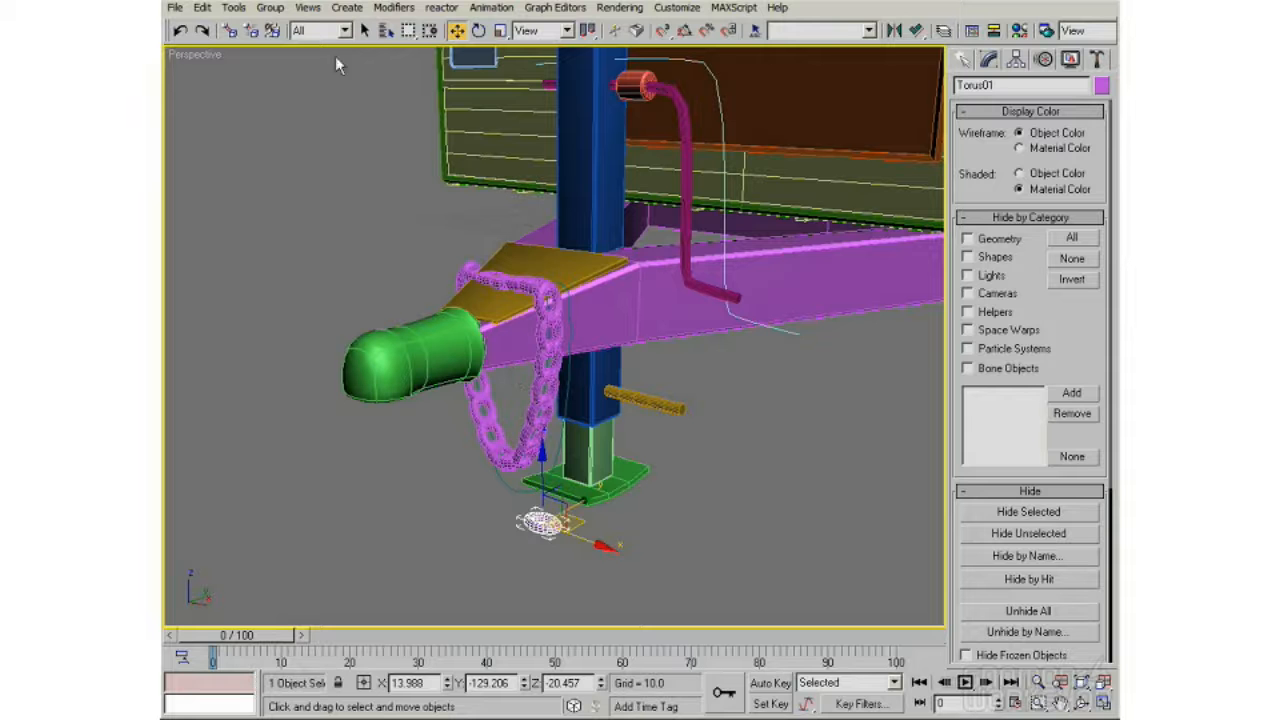
Select every even-numbered chain link by name from the scene list, from Torus02 through Torus22
left_click(386, 31)
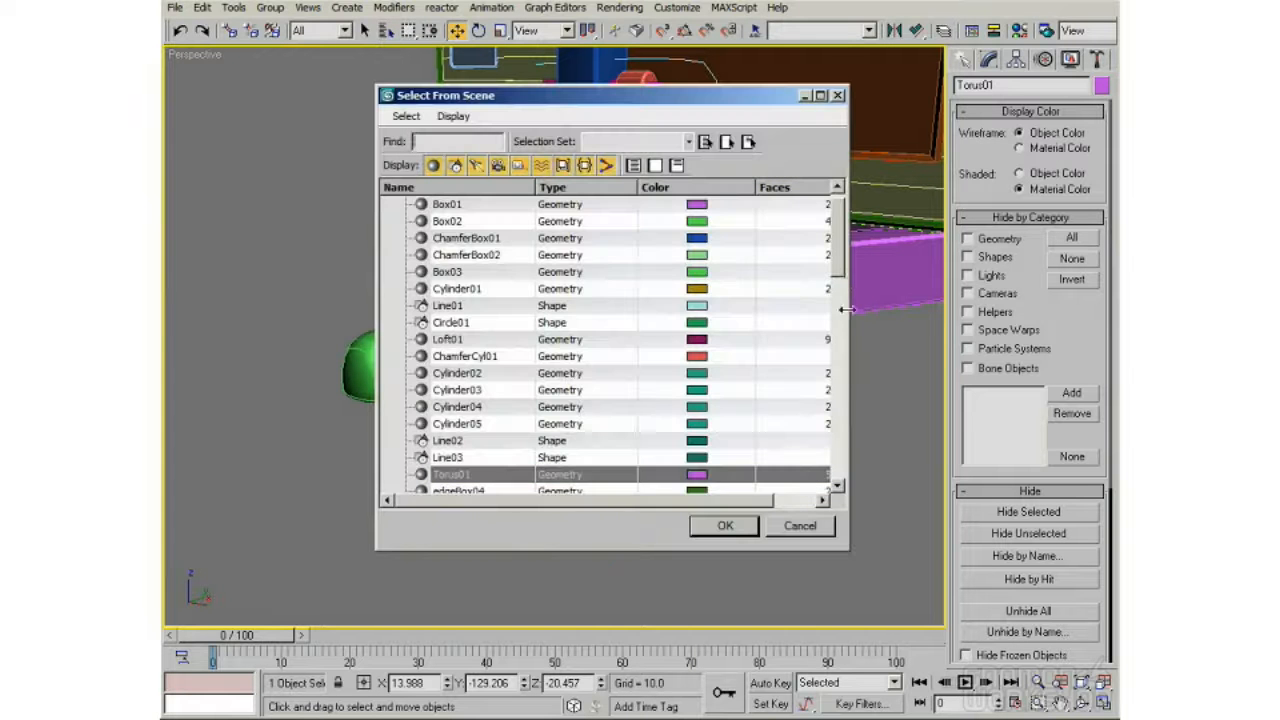
left_click_drag(838, 262, 838, 376)
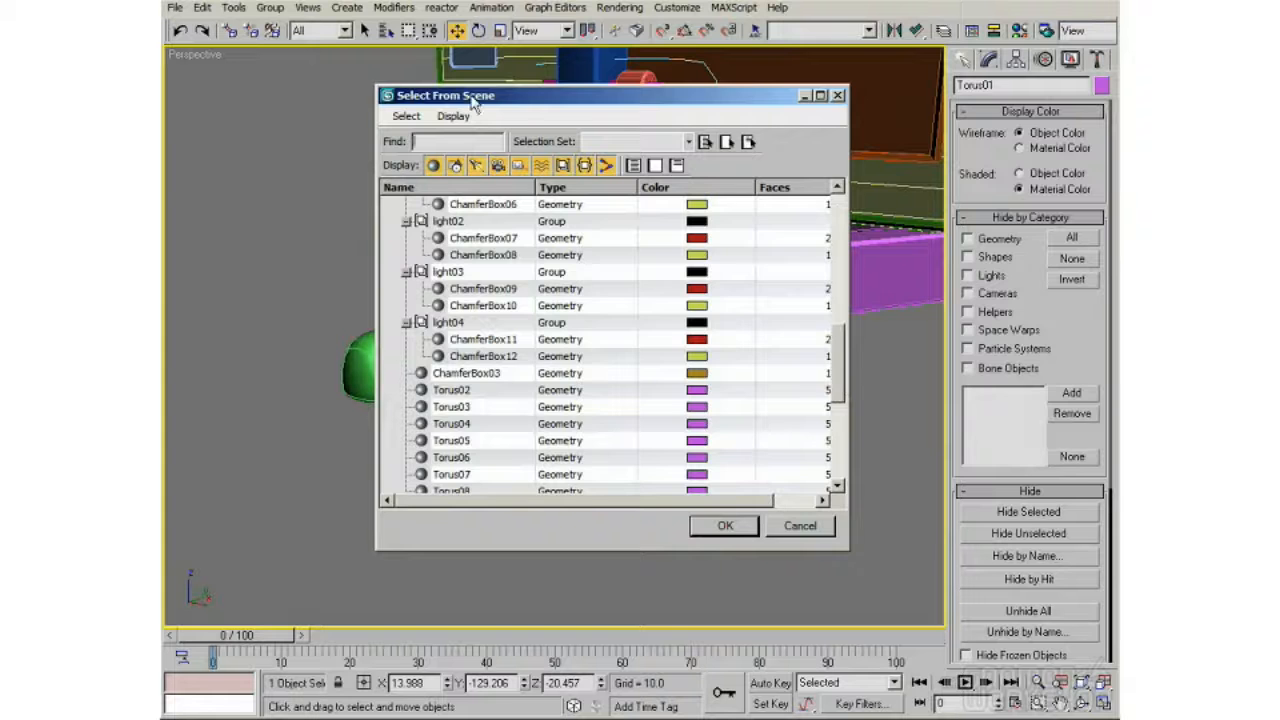
left_click_drag(475, 105, 690, 60)
left_click_drag(1052, 337, 1057, 343)
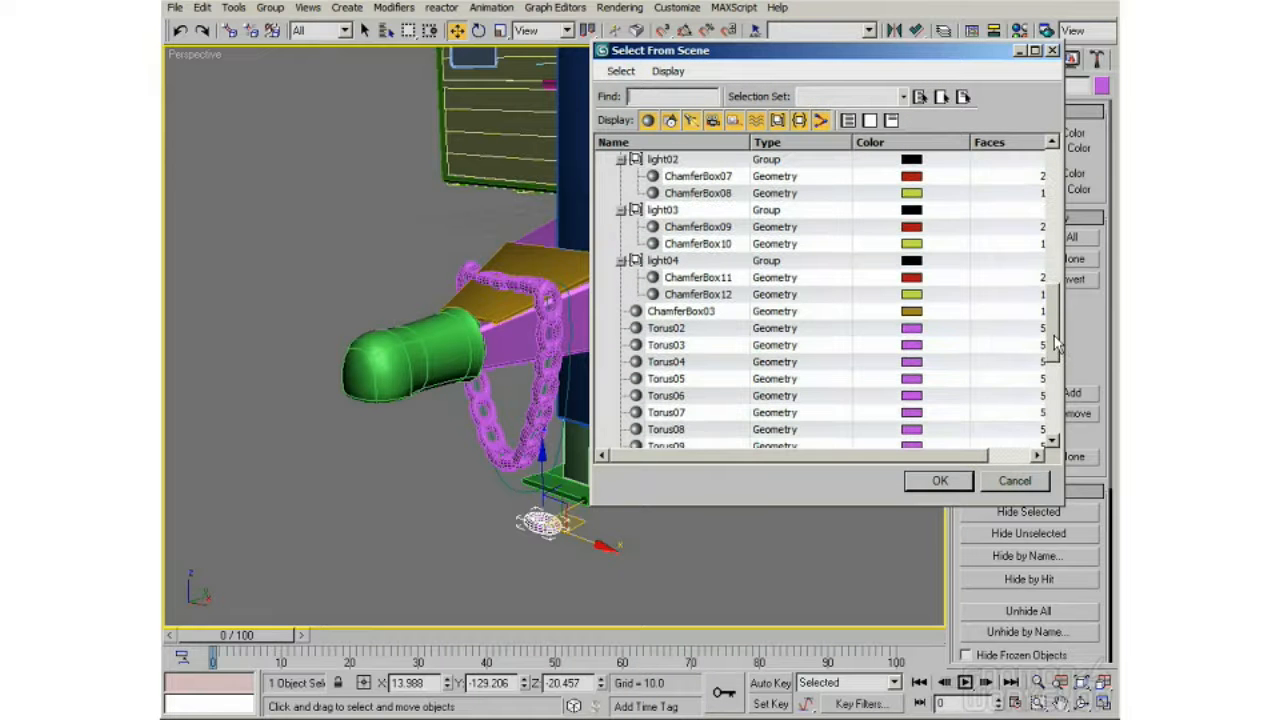
left_click(677, 329)
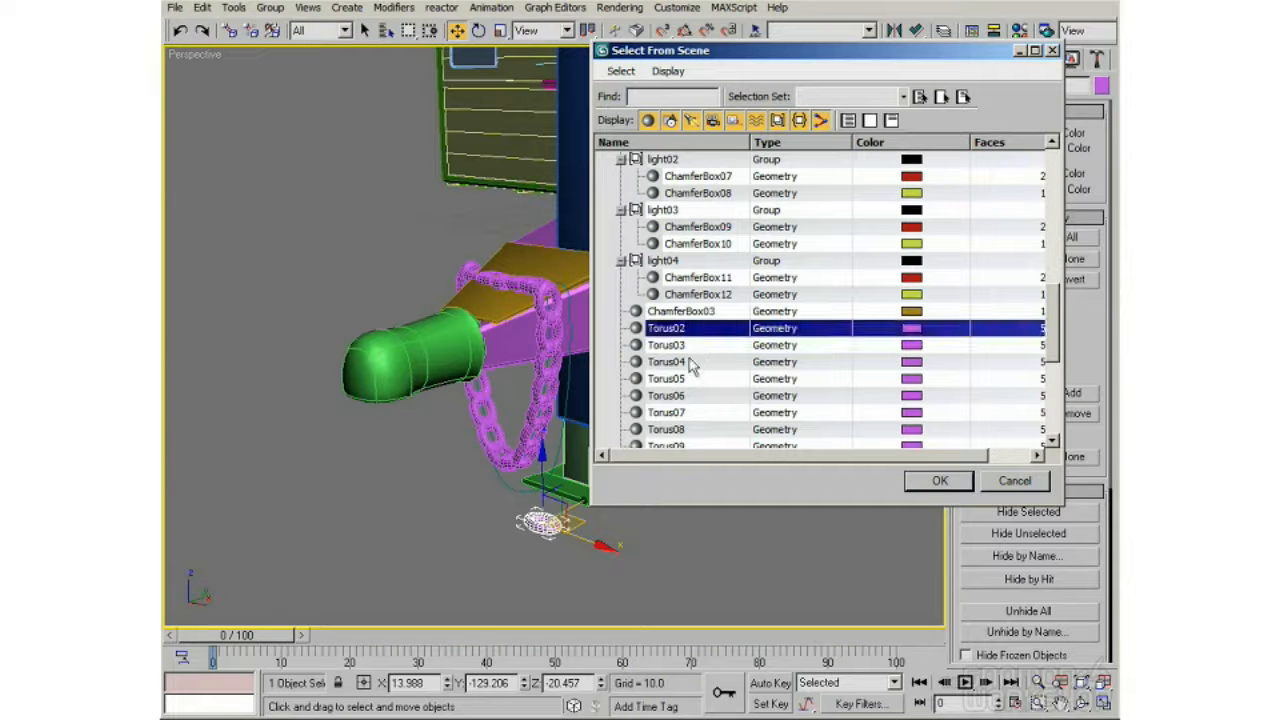
left_click(688, 362, "ctrl")
left_click(694, 396, "ctrl")
scroll(703, 408, "down", 2)
left_click(686, 330, "ctrl")
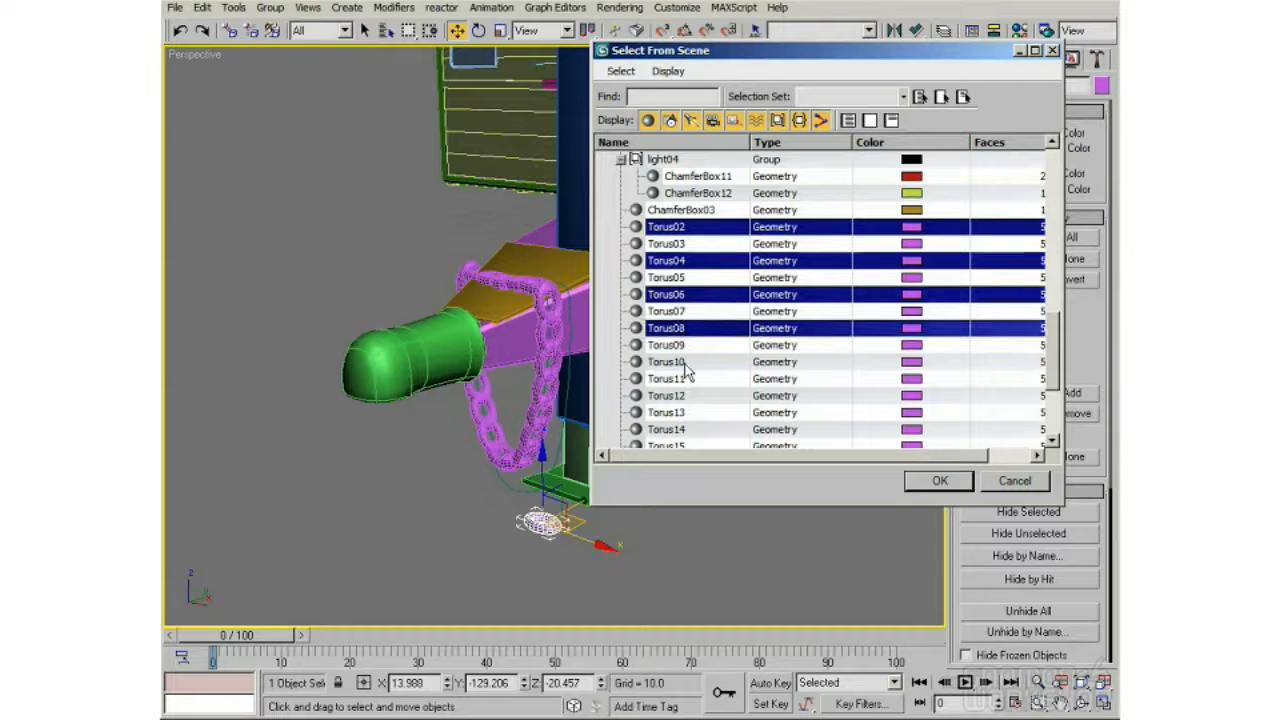
left_click(687, 364, "ctrl")
left_click(688, 396, "ctrl")
left_click(692, 429, "ctrl")
scroll(700, 430, "down", 3)
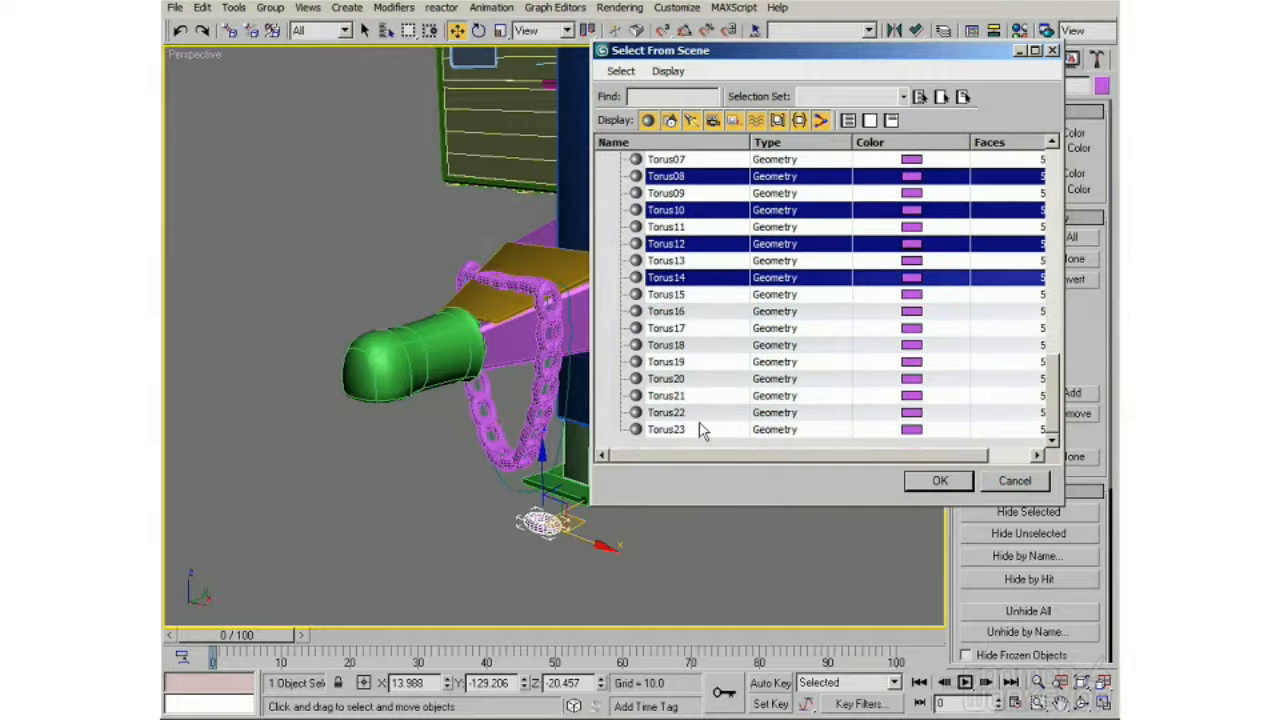
left_click(687, 312, "ctrl")
left_click(690, 345, "ctrl")
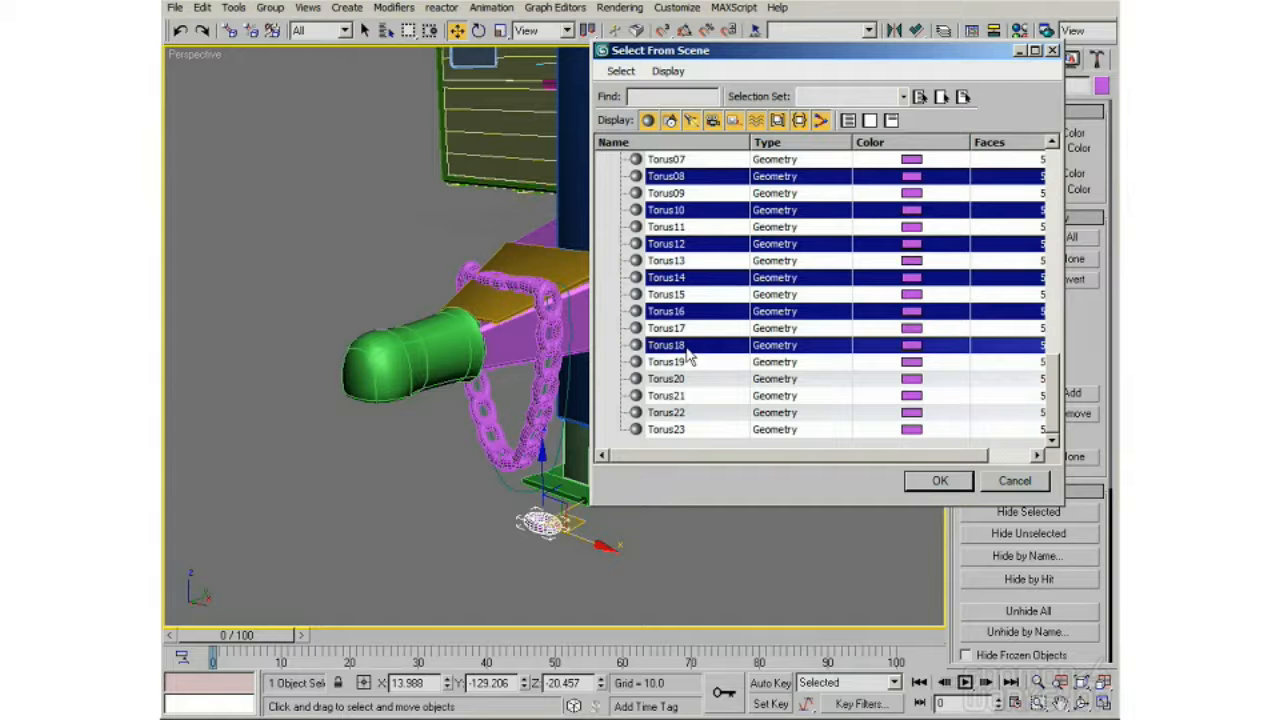
left_click(691, 379, "ctrl")
left_click(689, 414, "ctrl")
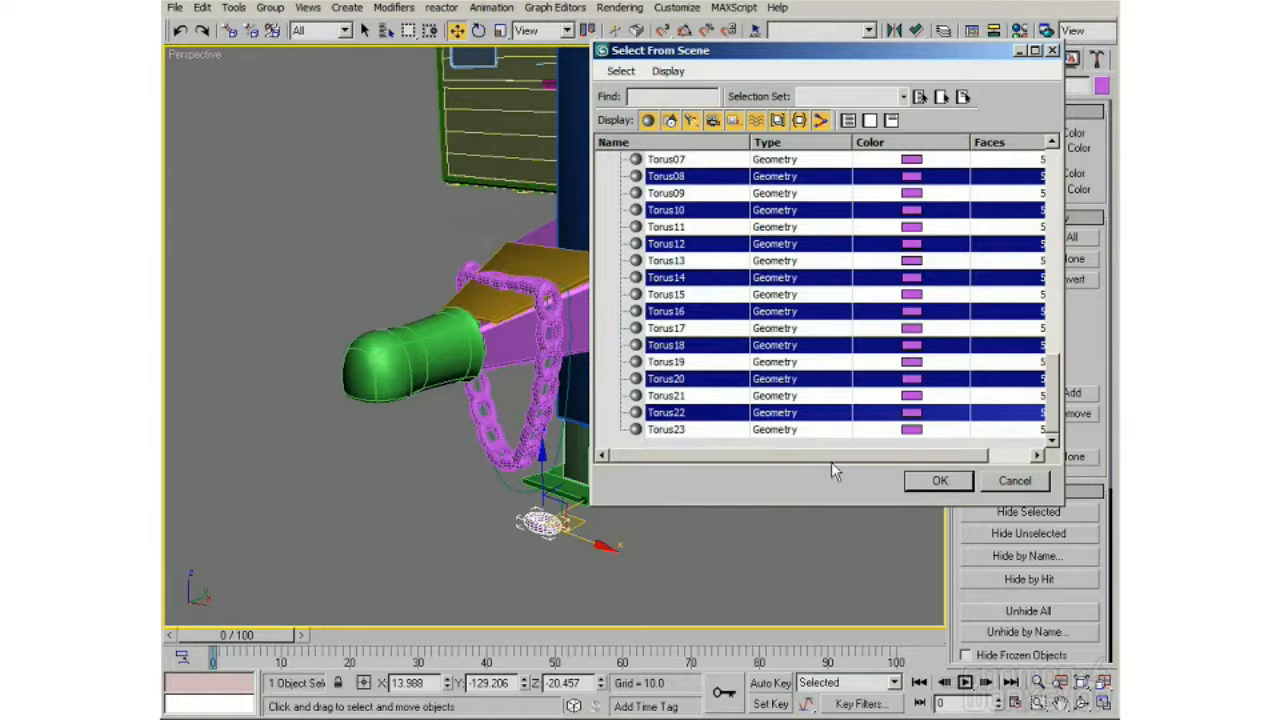
left_click(950, 484)
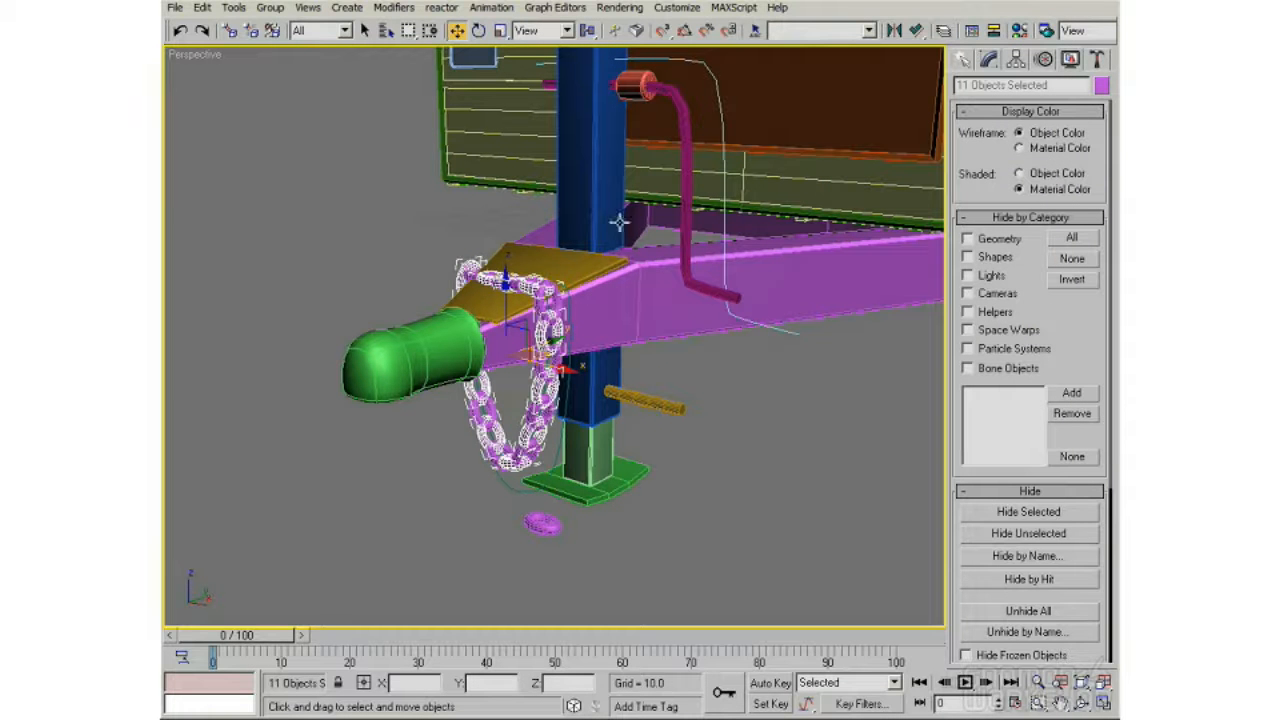
Try to rotate the selected chain links around their shared selection center and undo the rotations
left_click(479, 31)
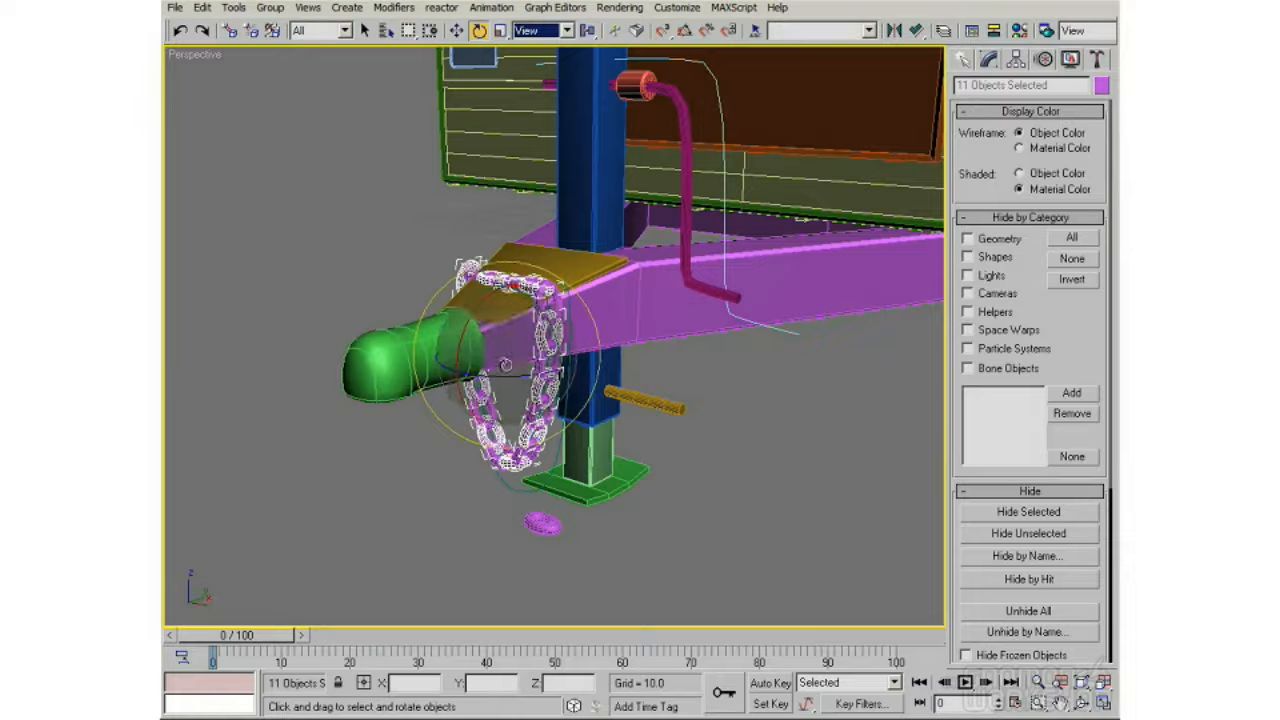
mouse_move(507, 379)
left_mouse_down()
mouse_move(547, 372)
mouse_move(515, 378)
left_mouse_up()
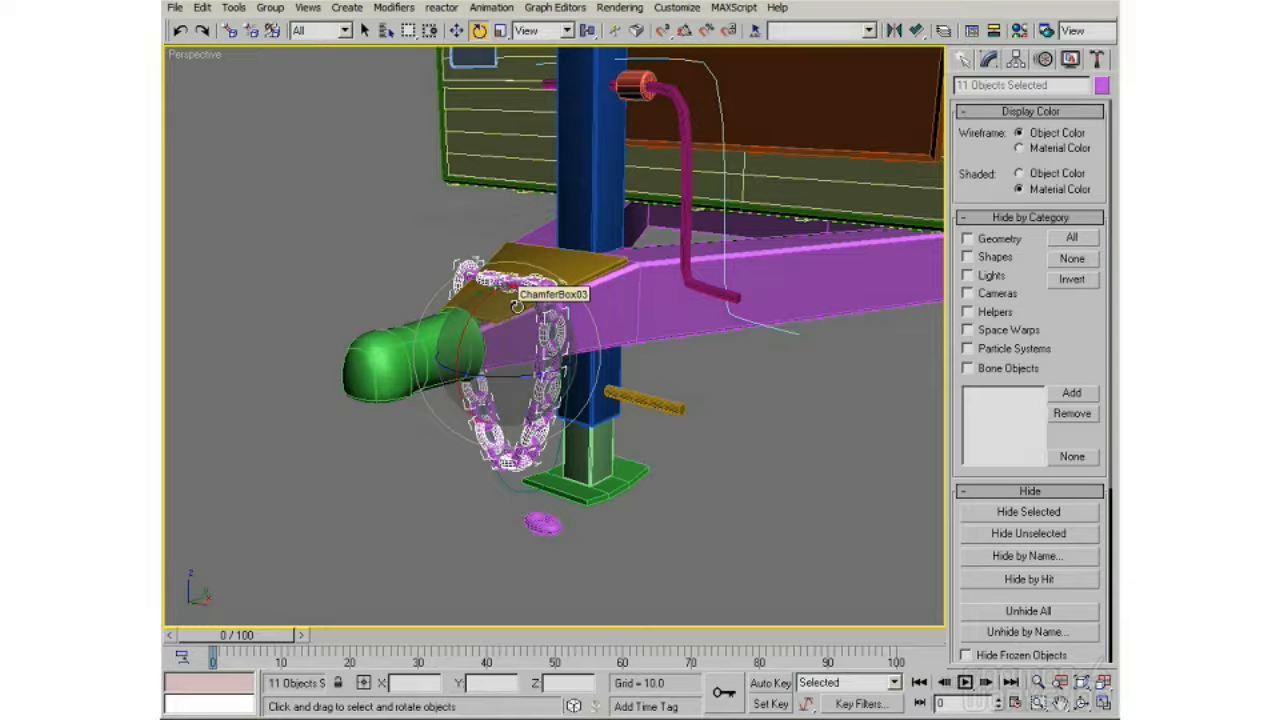
key("ctrl+z")
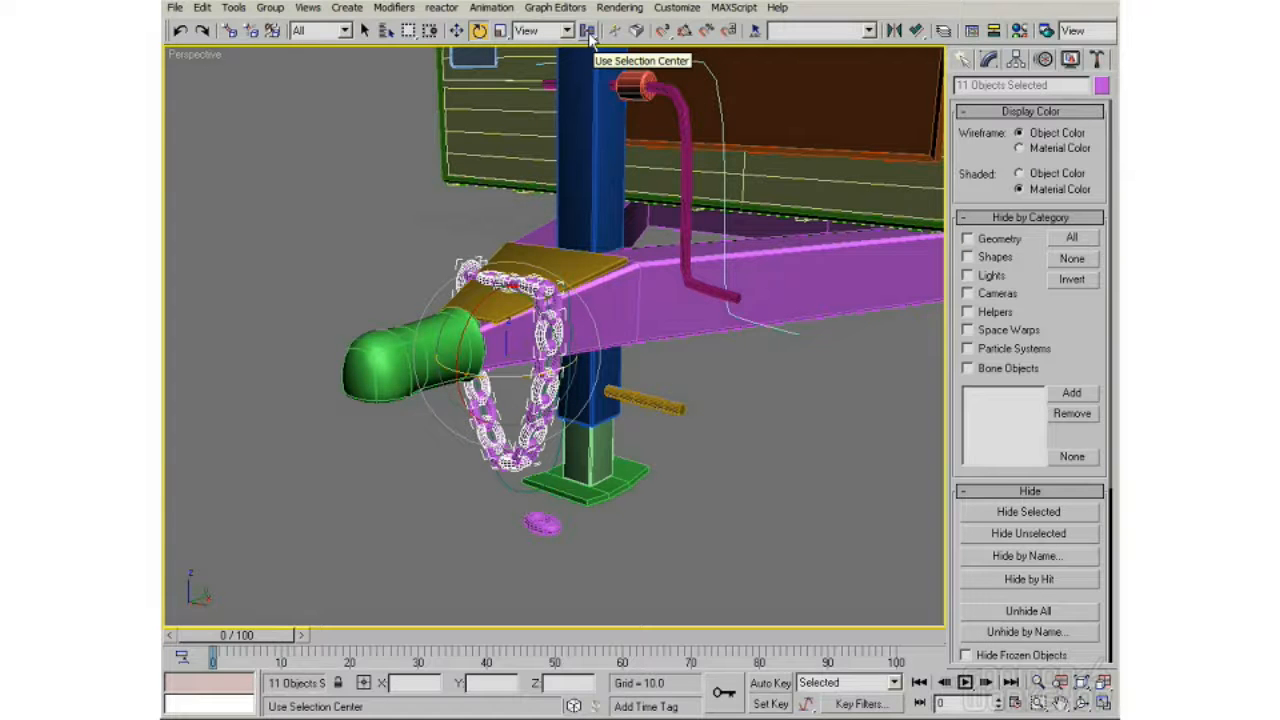
left_click_drag(468, 328, 514, 333)
key("ctrl+z")
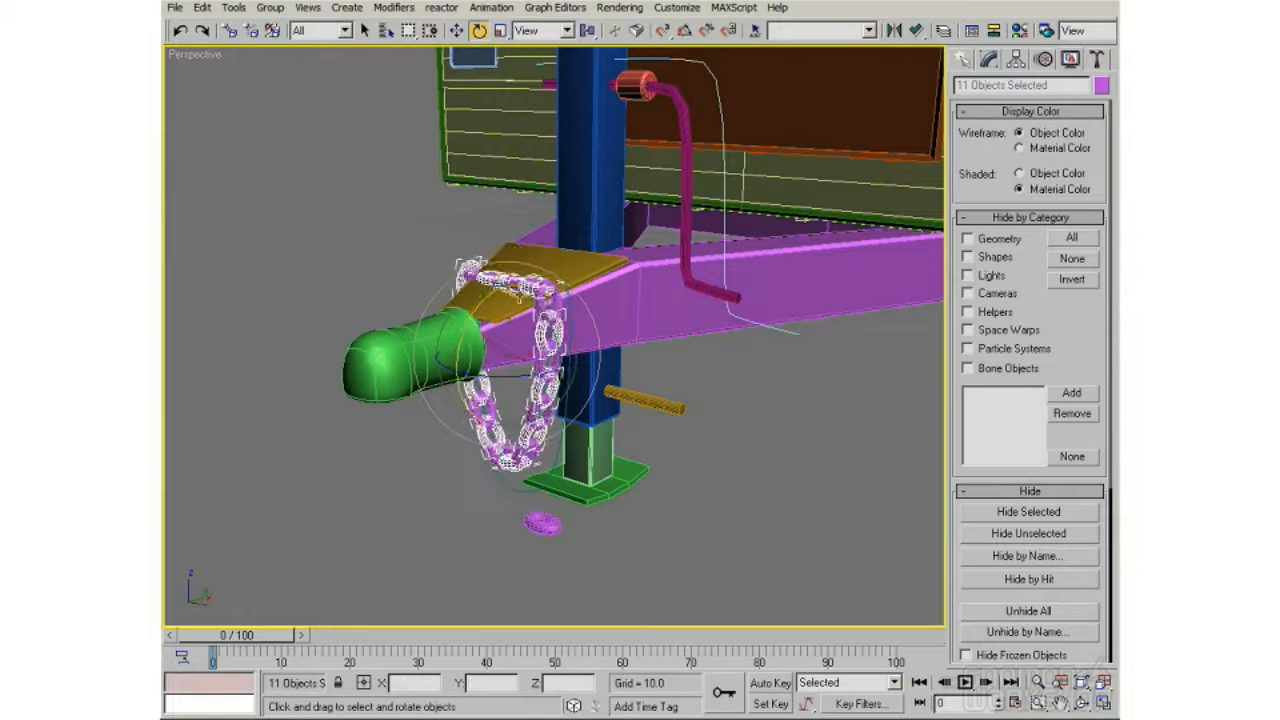
Switch the transform center to the links' individual pivot points and try rotating them in the View coordinate system
left_click(587, 33)
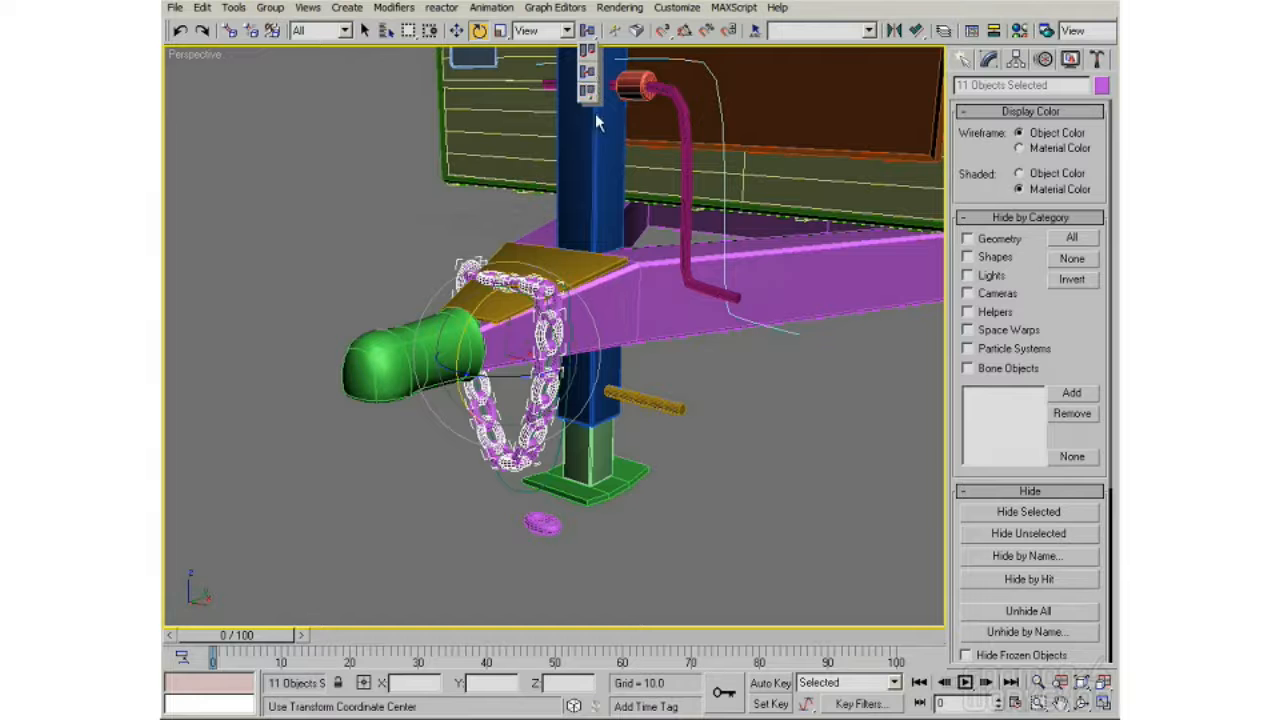
left_click(589, 57)
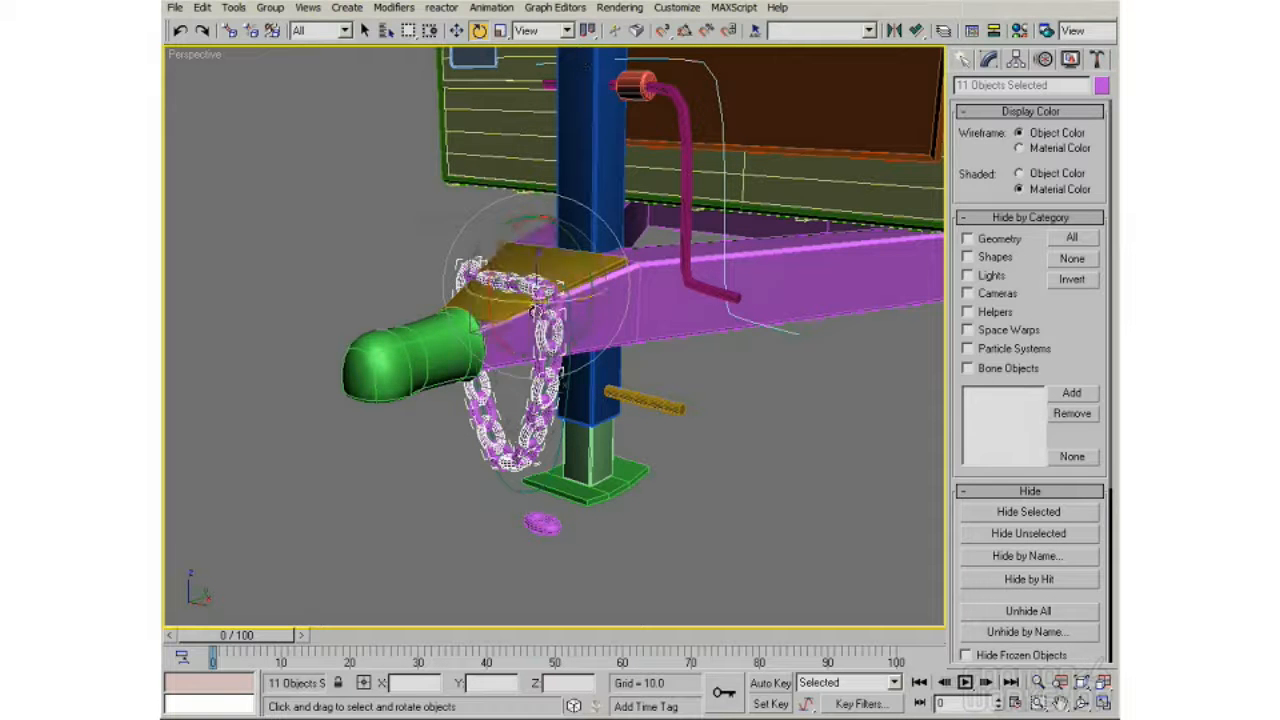
left_click_drag(535, 303, 572, 307)
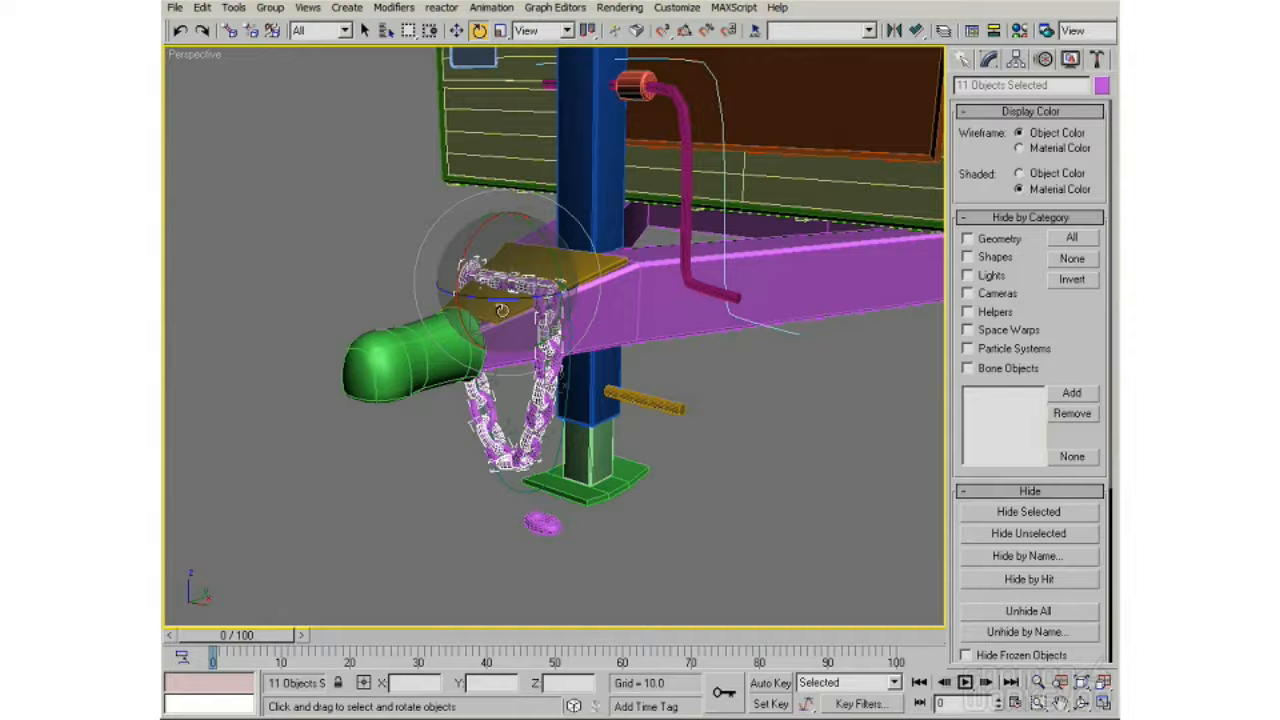
key("ctrl+z")
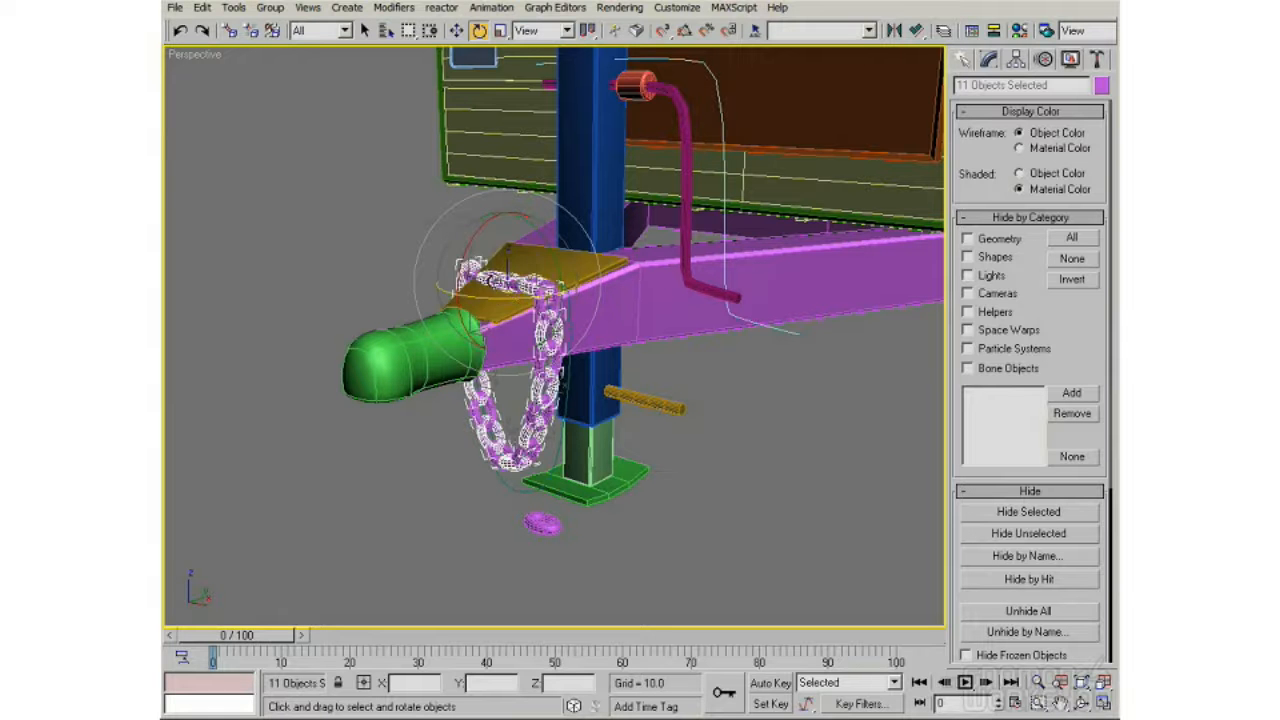
left_click_drag(484, 298, 419, 285)
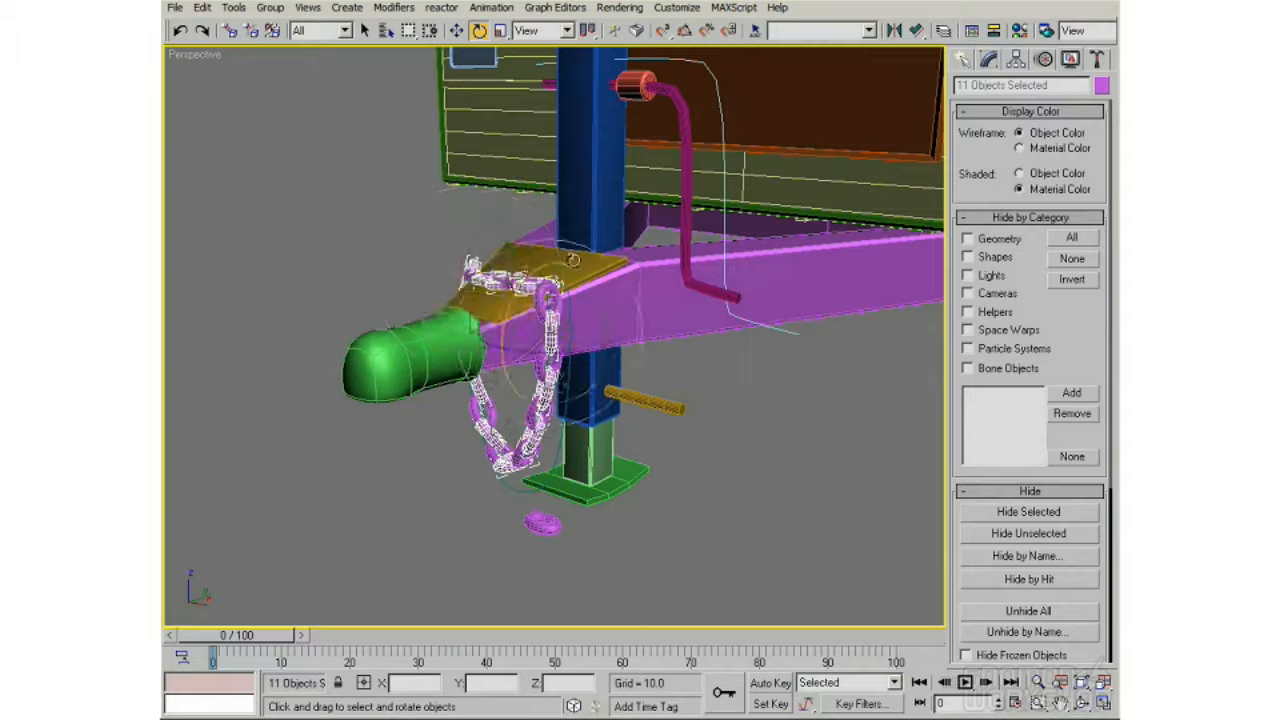
left_click_drag(512, 268, 521, 146)
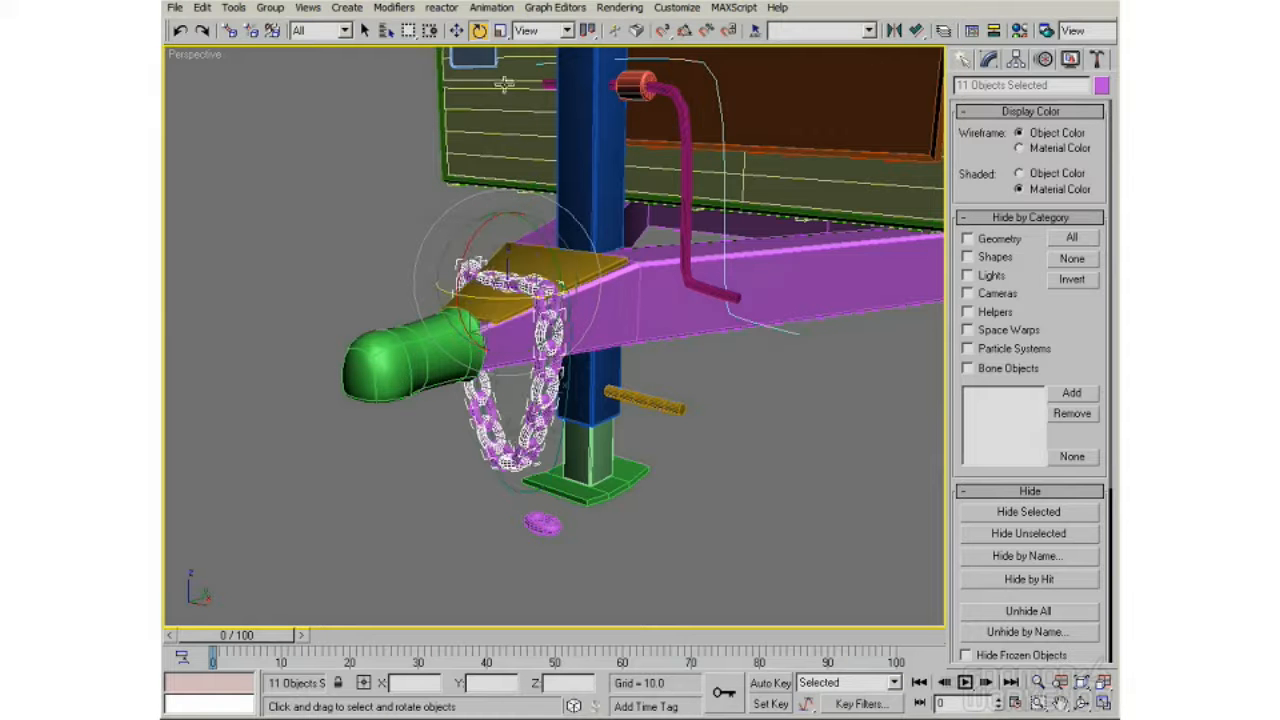
Set the reference coordinate system to Local and rotate each selected chain link about its own local axis
left_click(535, 31)
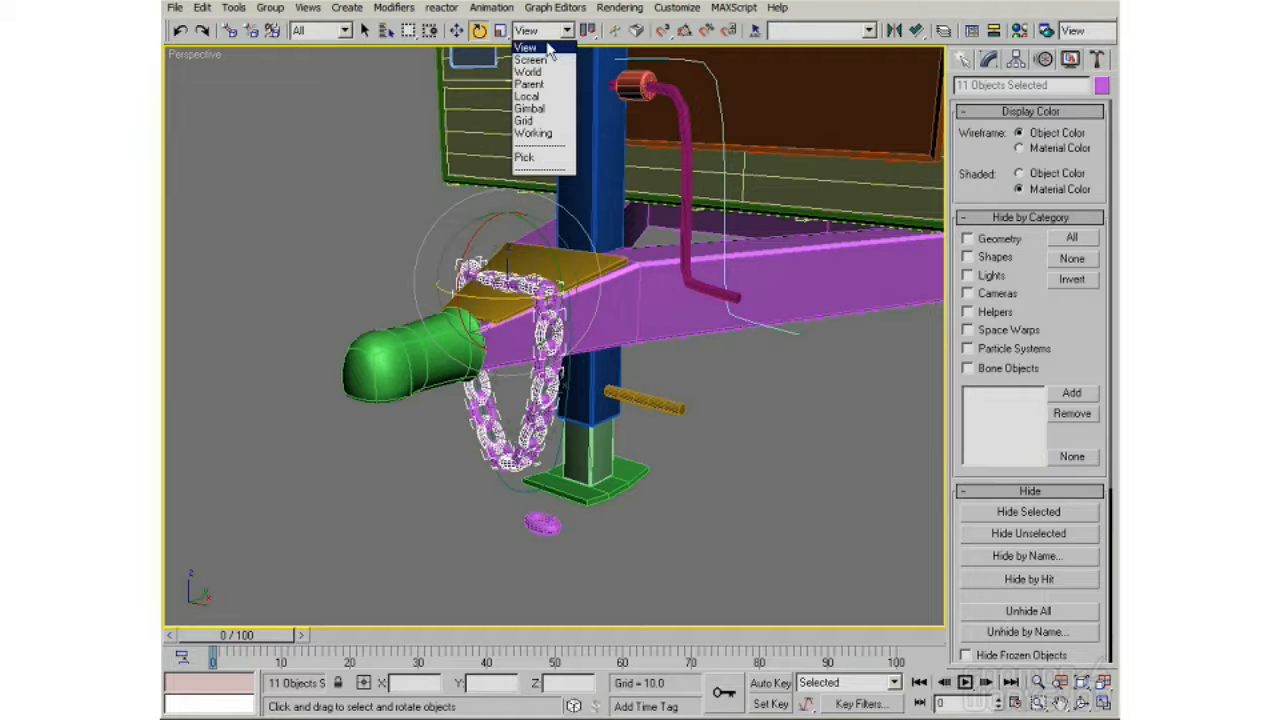
left_click(540, 98)
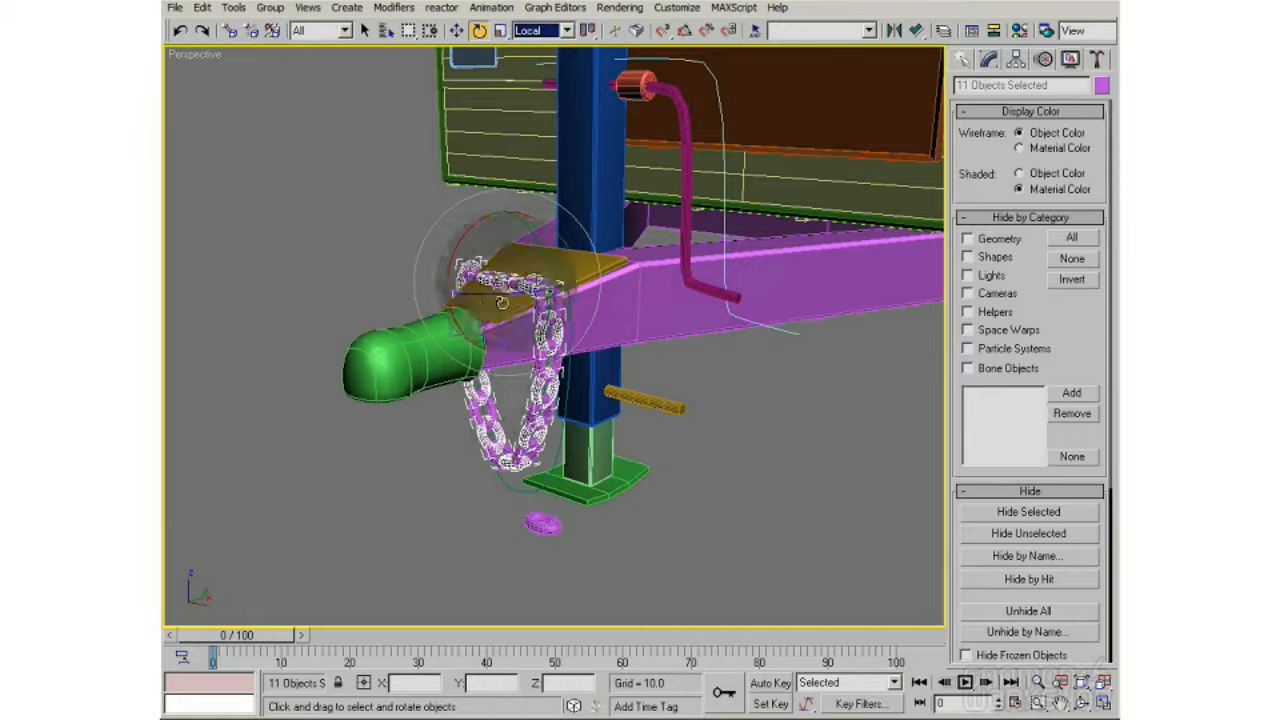
left_click_drag(485, 297, 549, 256)
key("ctrl+z")
key("ctrl+z")
left_click_drag(454, 251, 538, 133)
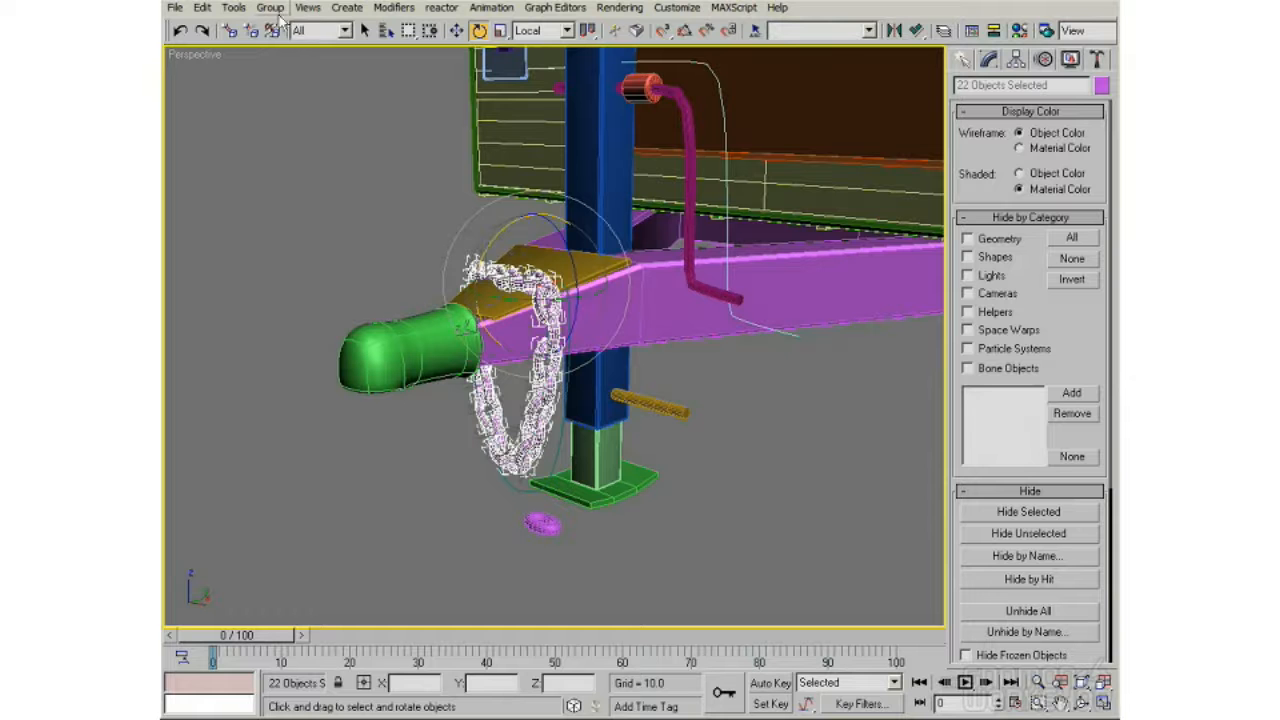
Group the 22 selected chain links under the name chain1
left_click(273, 8)
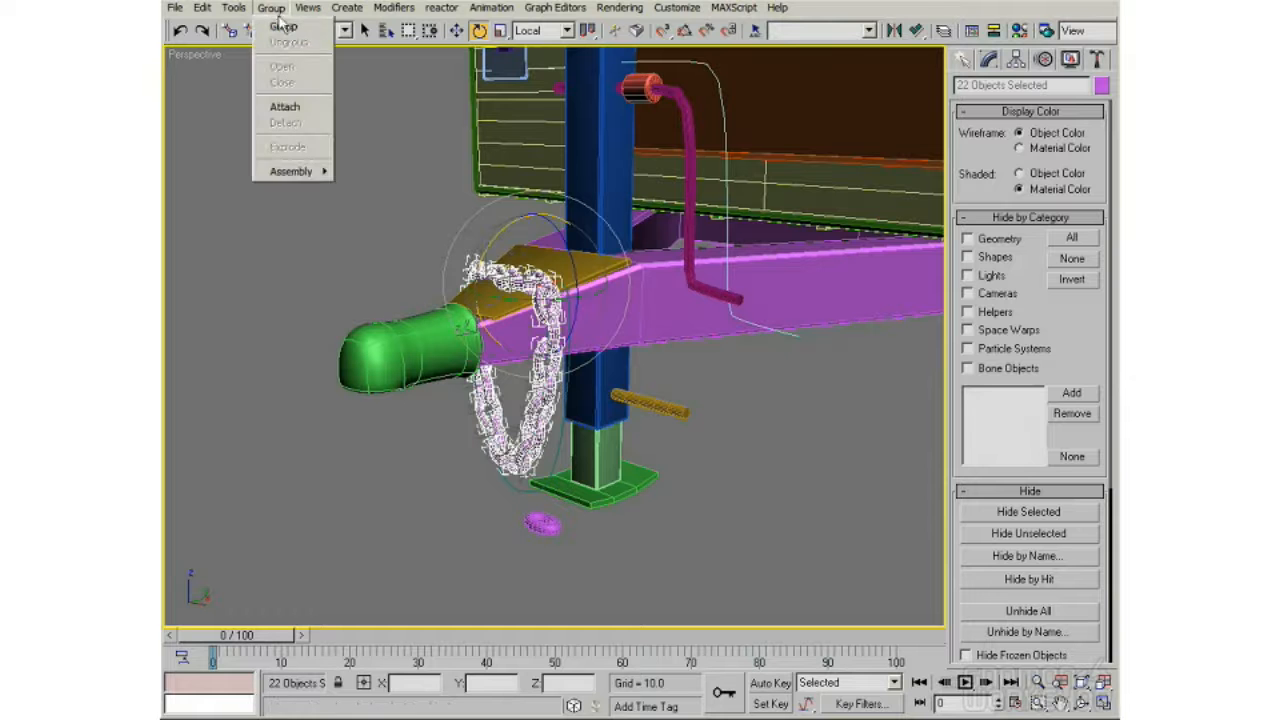
left_click(284, 26)
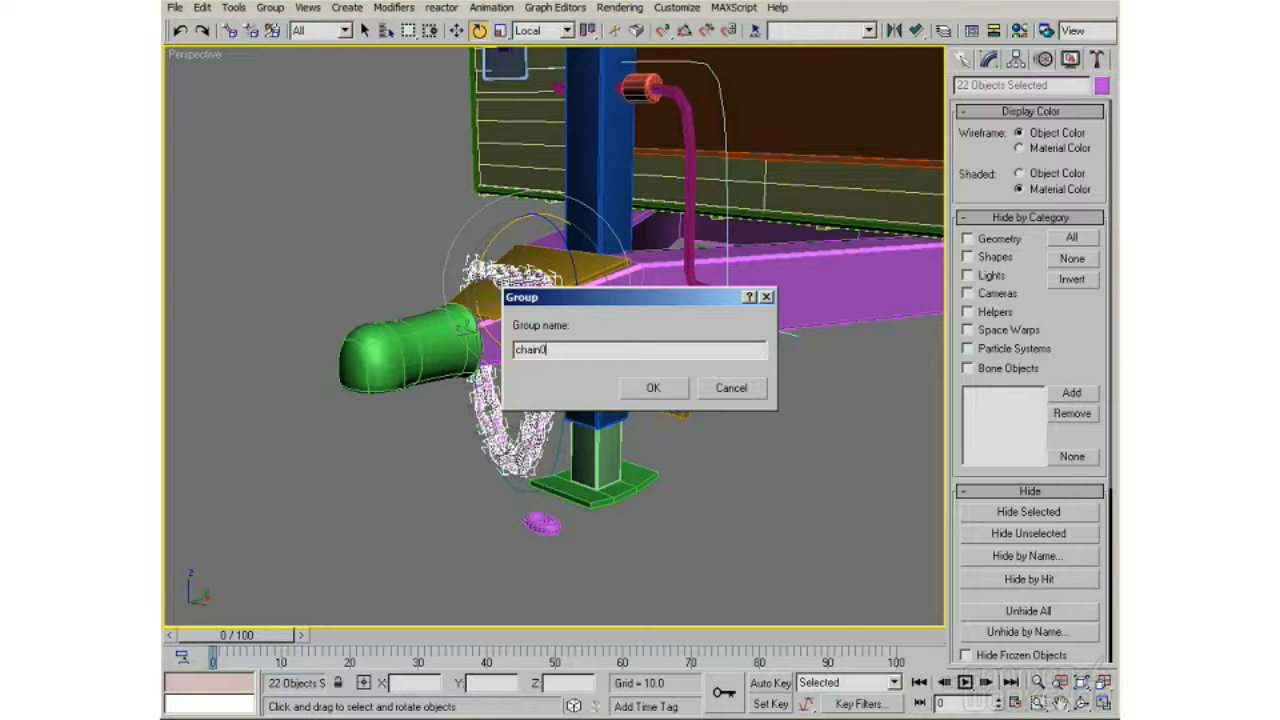
key("Return")
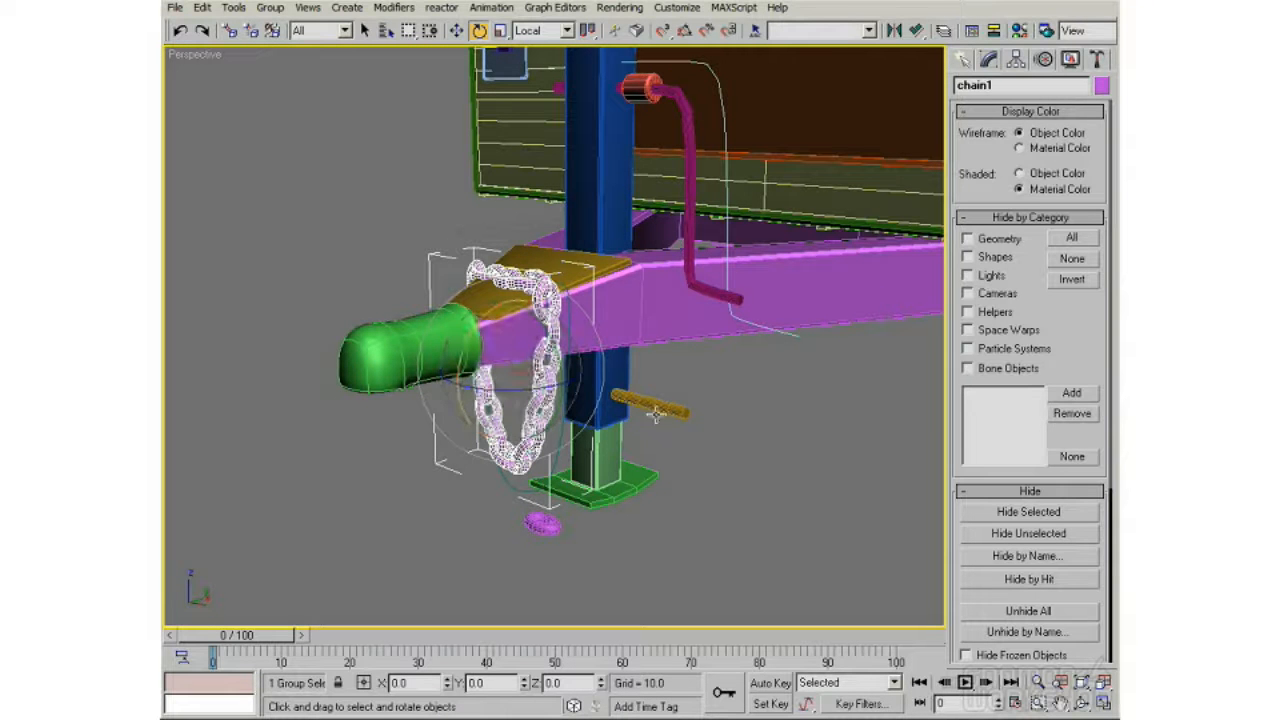
Try making an offset, slightly enlarged duplicate of the chain group, and delete the copy
key("w")
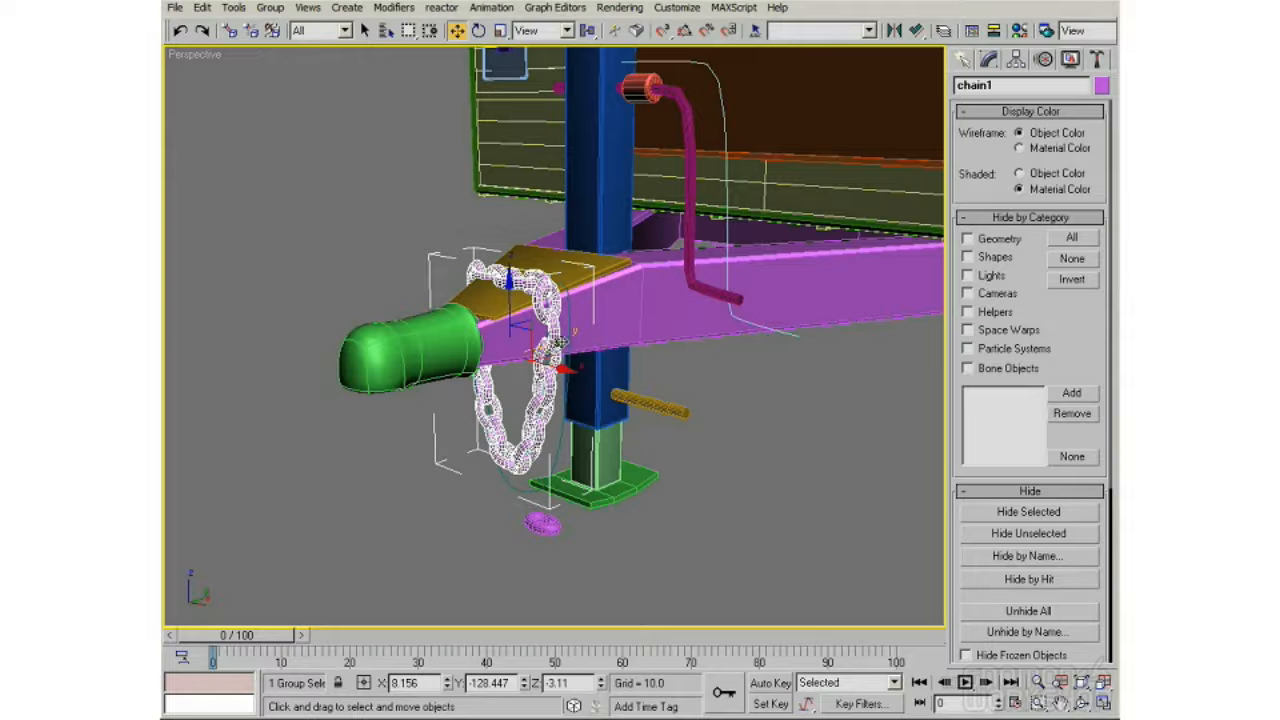
mouse_move(557, 343)
left_mouse_down("shift")
mouse_move(572, 334)
mouse_move(559, 357)
mouse_move(570, 352)
left_mouse_up("shift")
left_click(646, 434)
key("r")
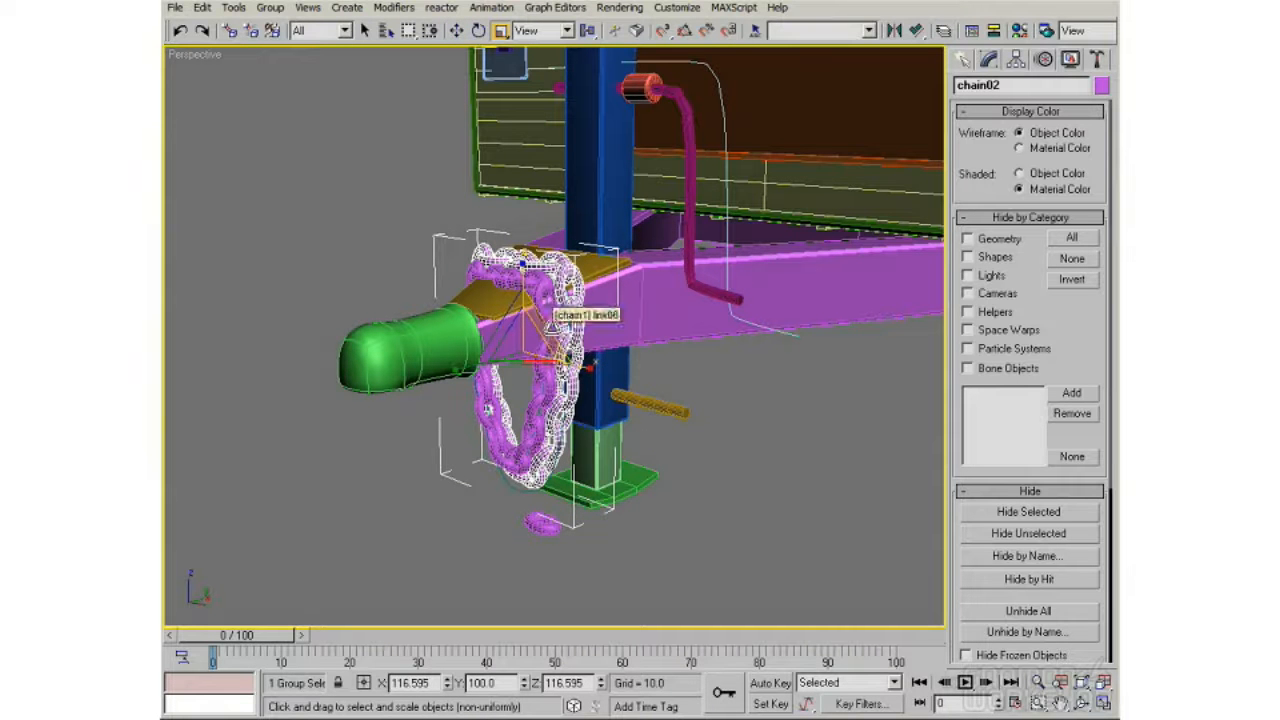
key("Delete")
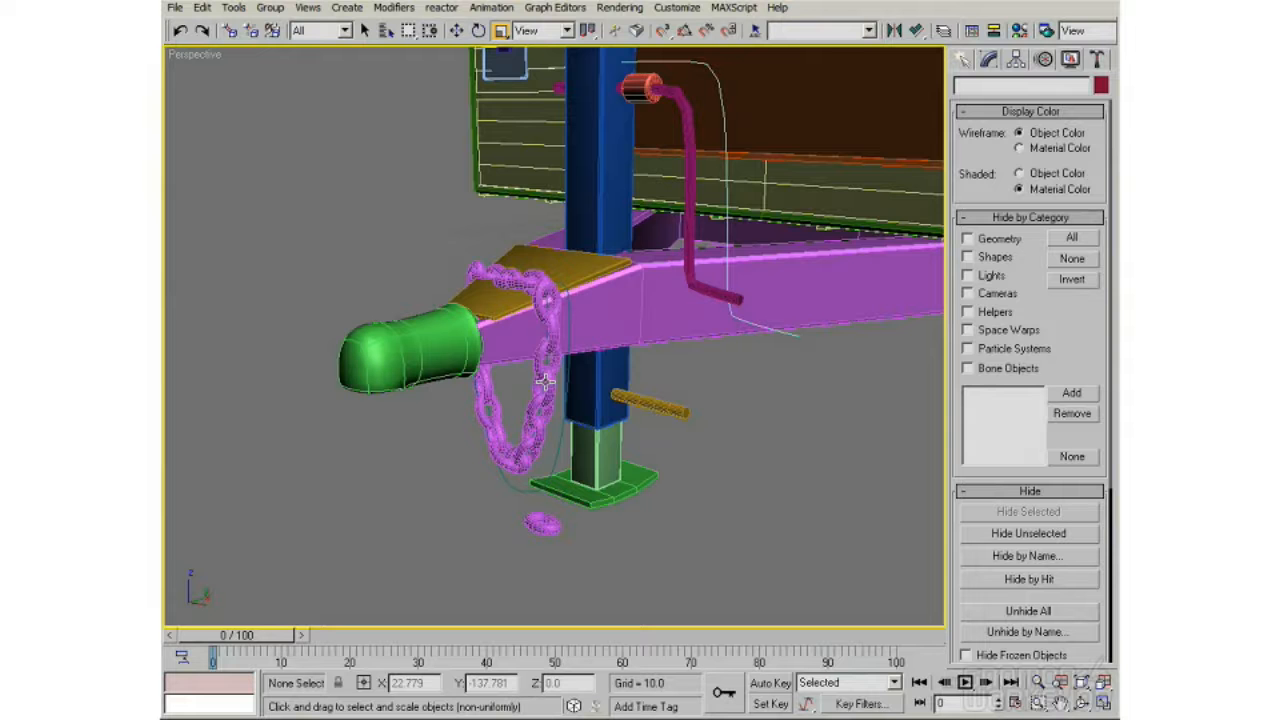
Select the gold plate on top of the hitch and frame it closely from above
middle_click_drag(563, 425, 609, 429, "alt")
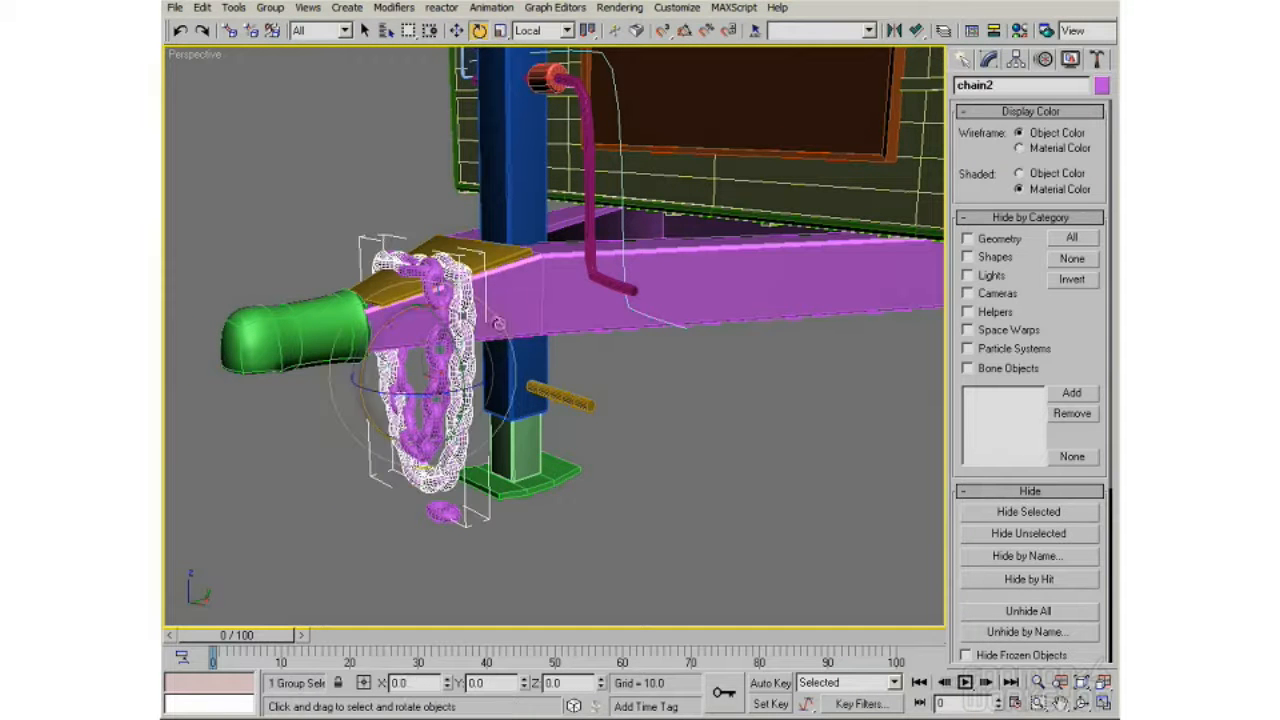
middle_click_drag(578, 412, 566, 350, "alt")
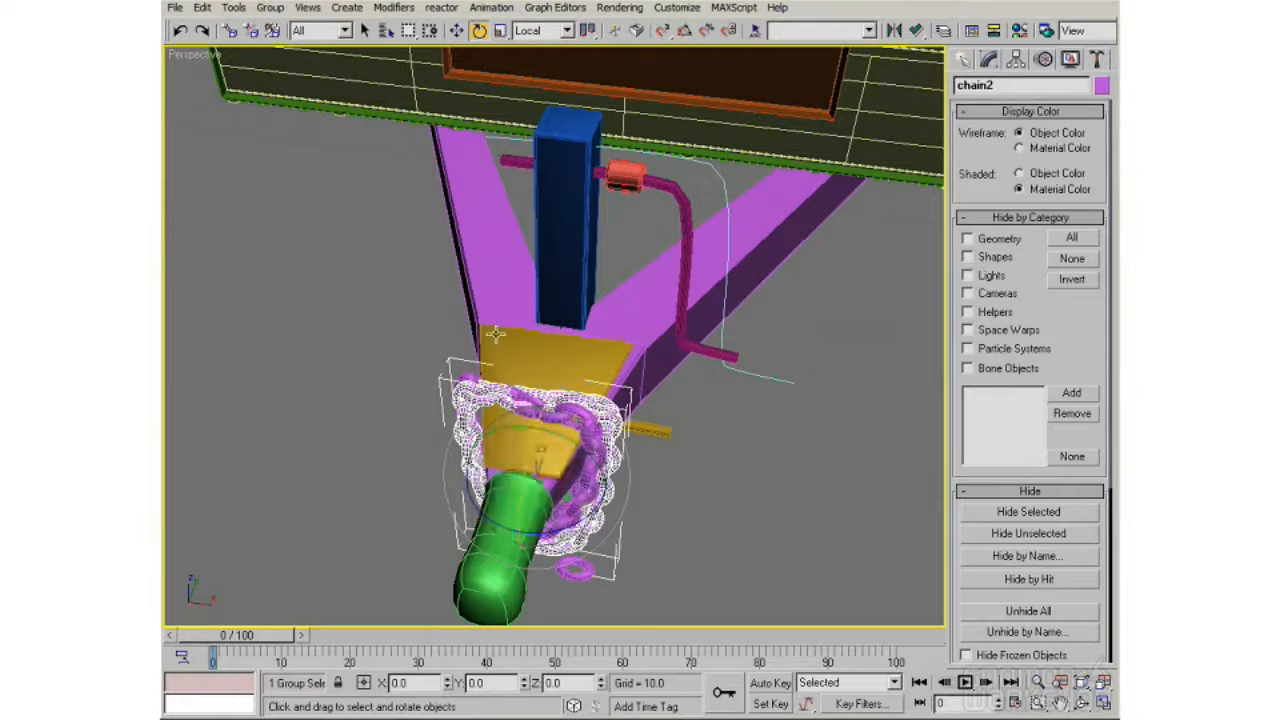
left_click(589, 357)
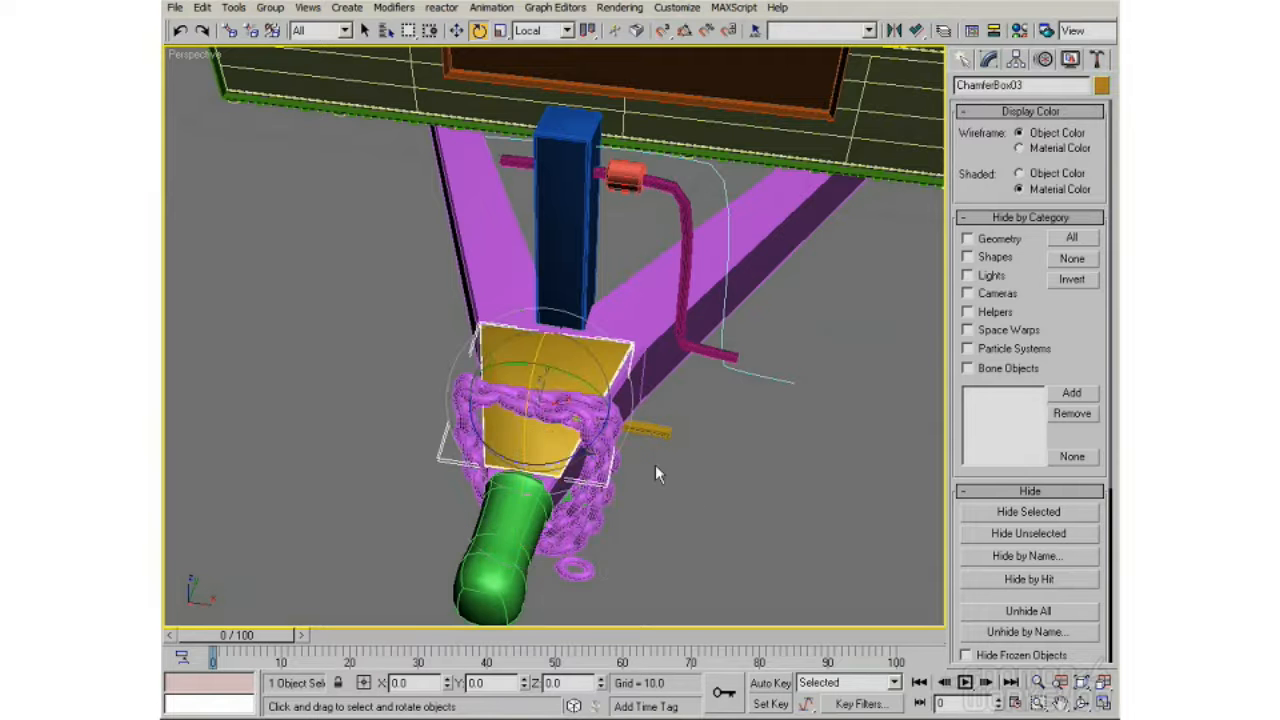
middle_click_drag(680, 496, 686, 508, "alt")
middle_click_drag(558, 504, 607, 419)
scroll(626, 440, "up", 4)
key("z")
left_click(1037, 682)
left_click_drag(643, 437, 672, 427)
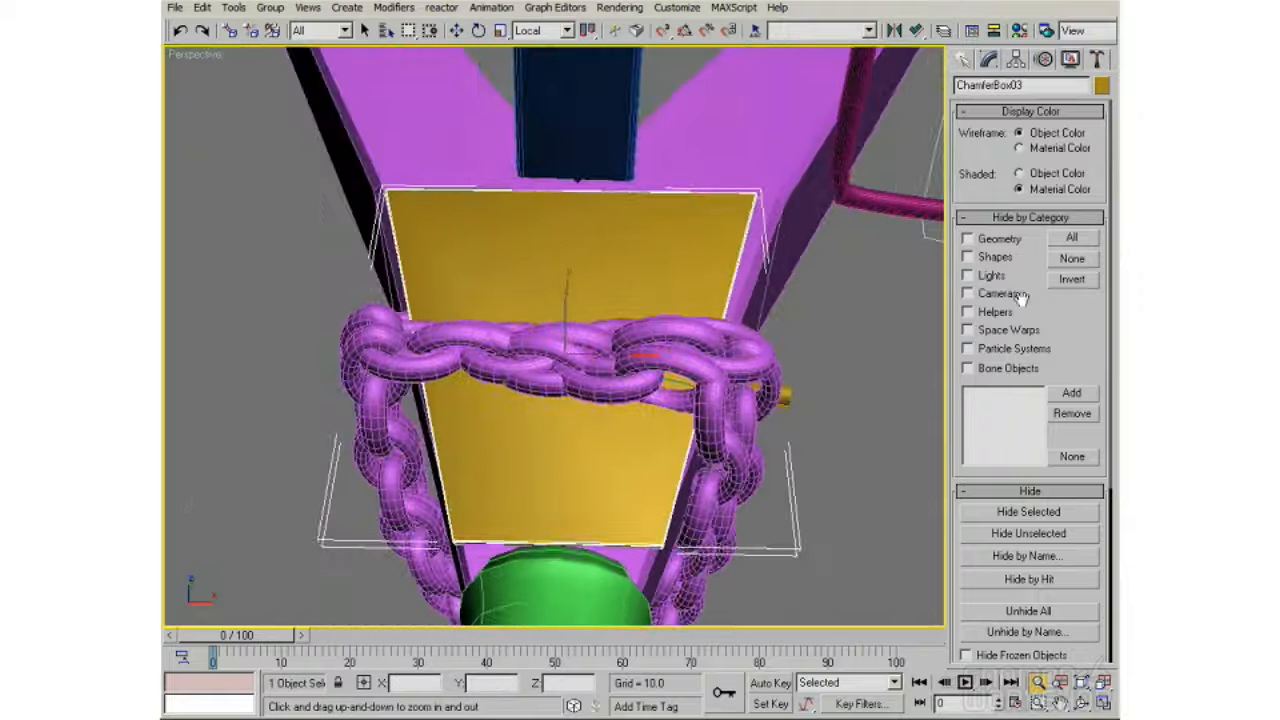
Draw a closed straight-segment line on the gold plate's surface with AutoGrid, following just inside the plate's edges
left_click(962, 60)
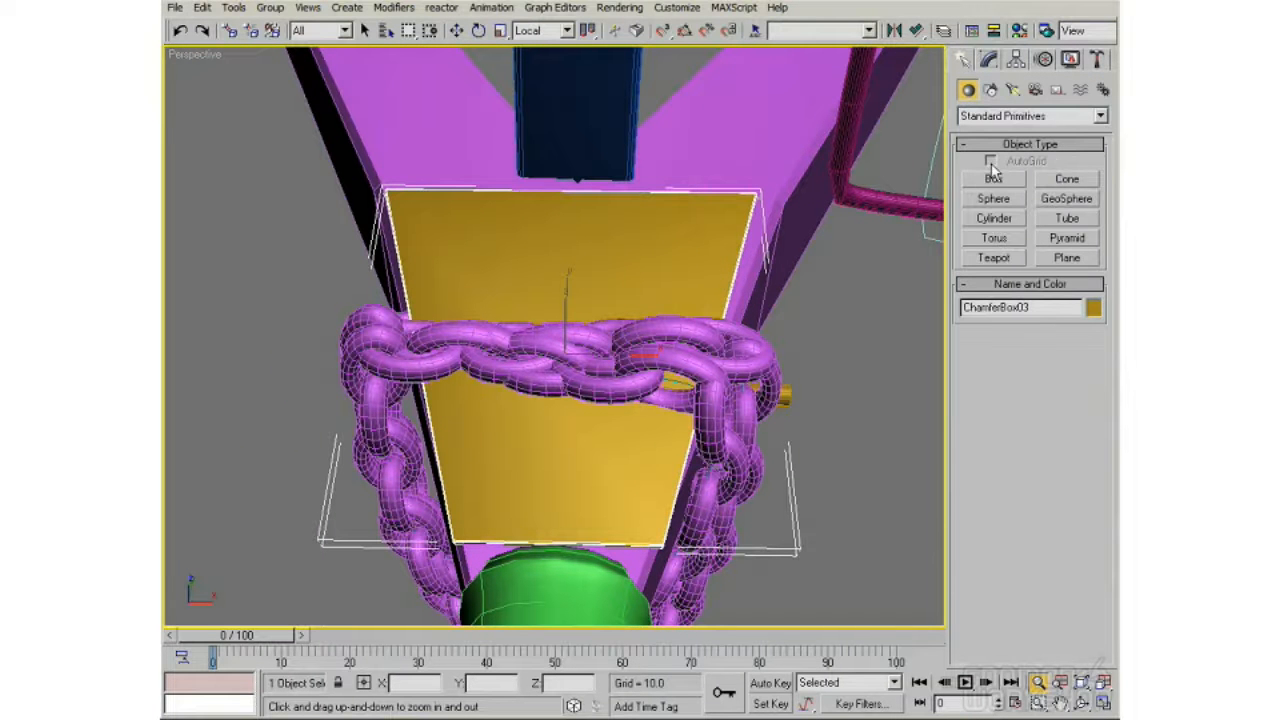
left_click(990, 90)
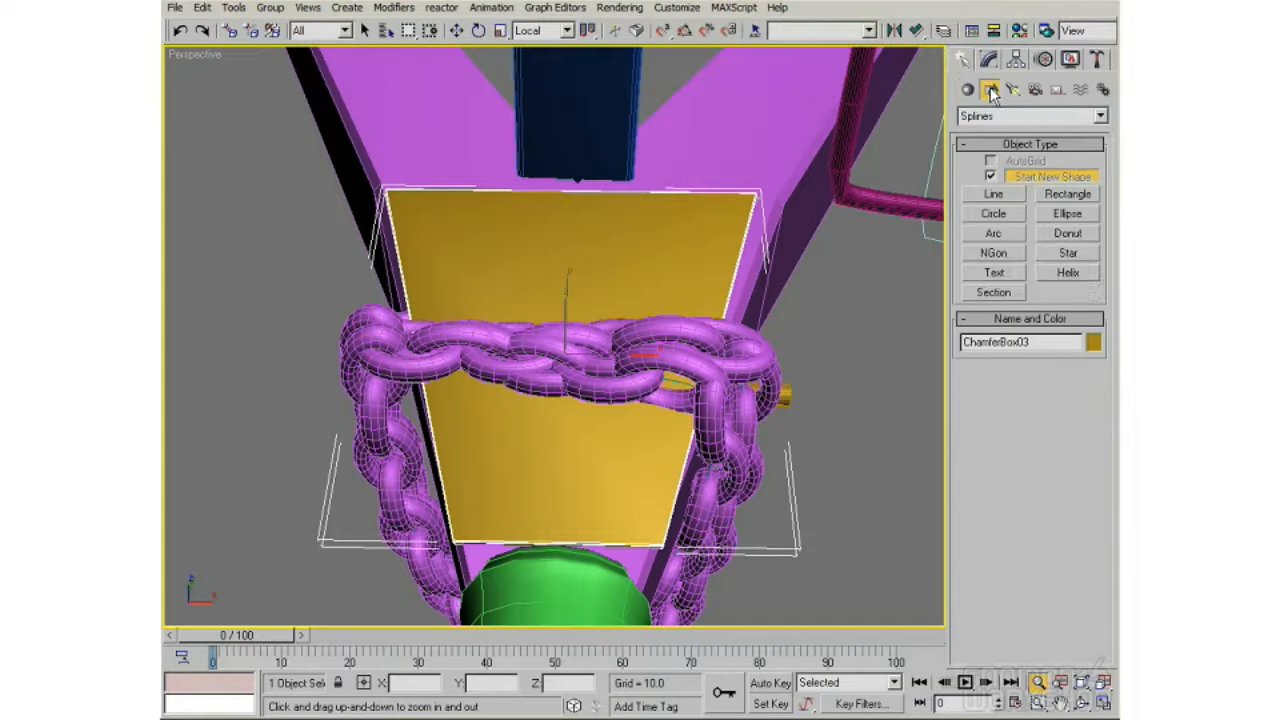
left_click(996, 195)
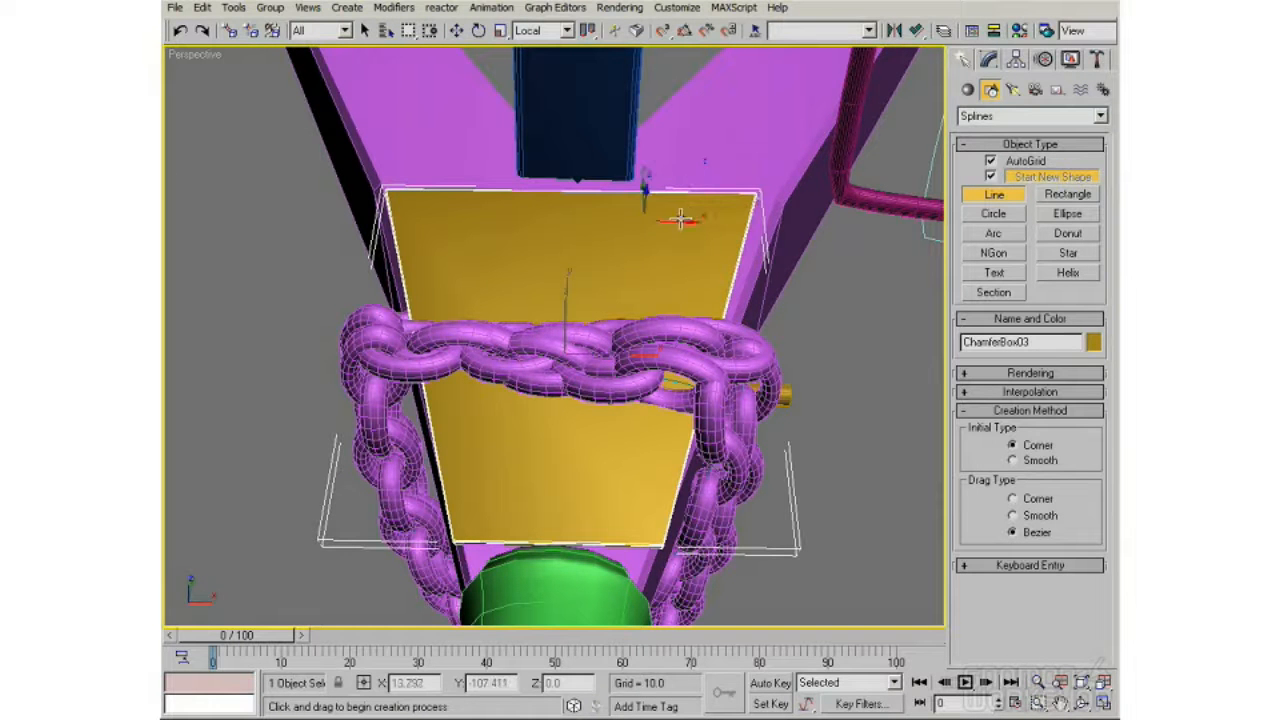
left_click(581, 210)
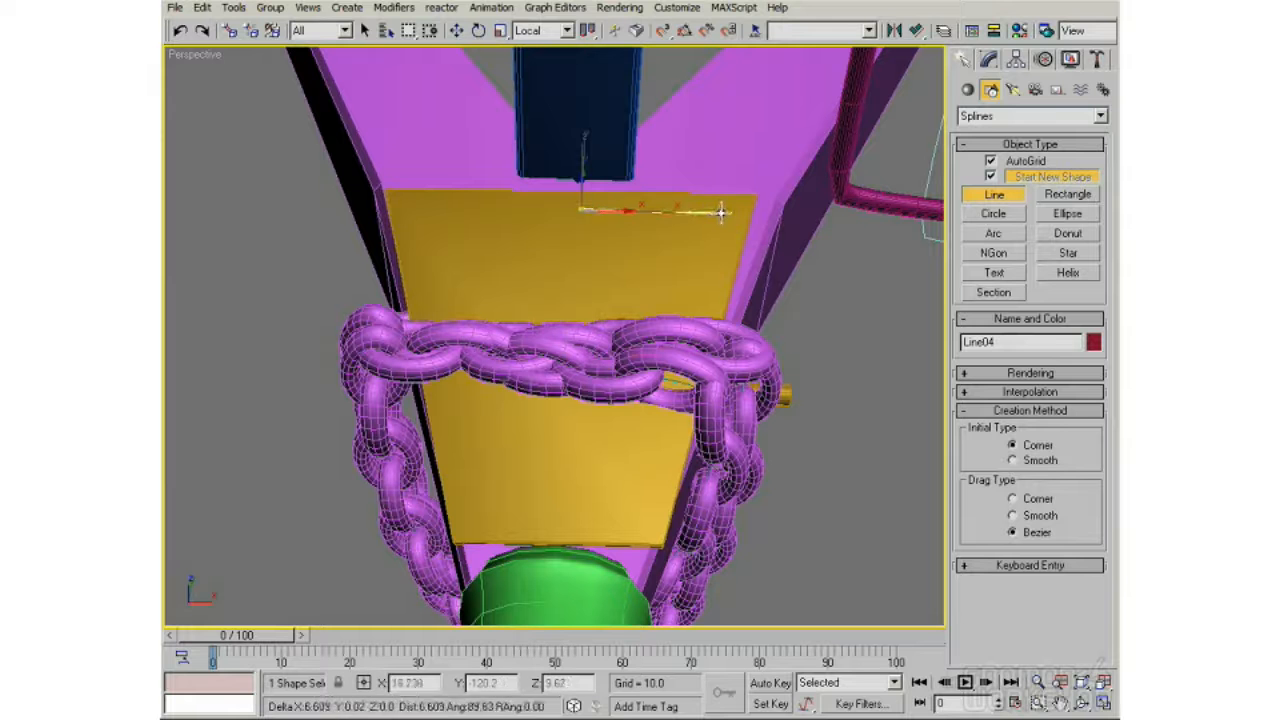
left_click_drag(724, 210, 726, 222)
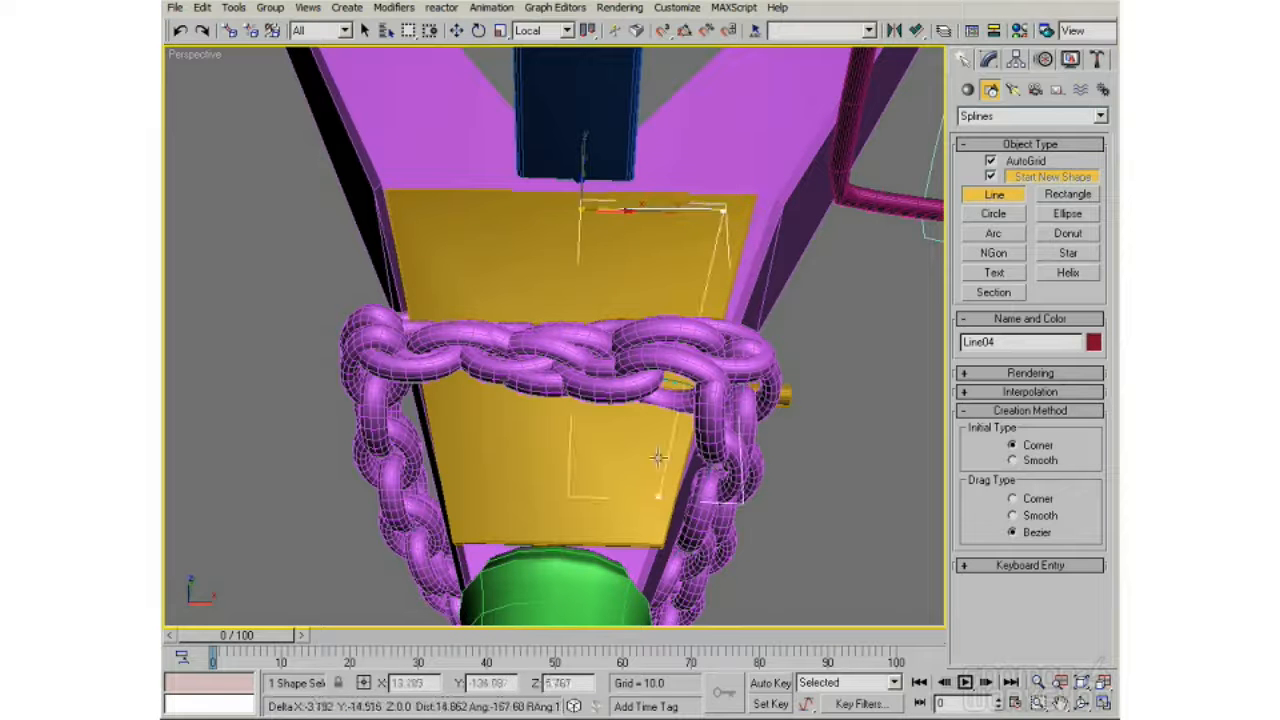
left_click(647, 530)
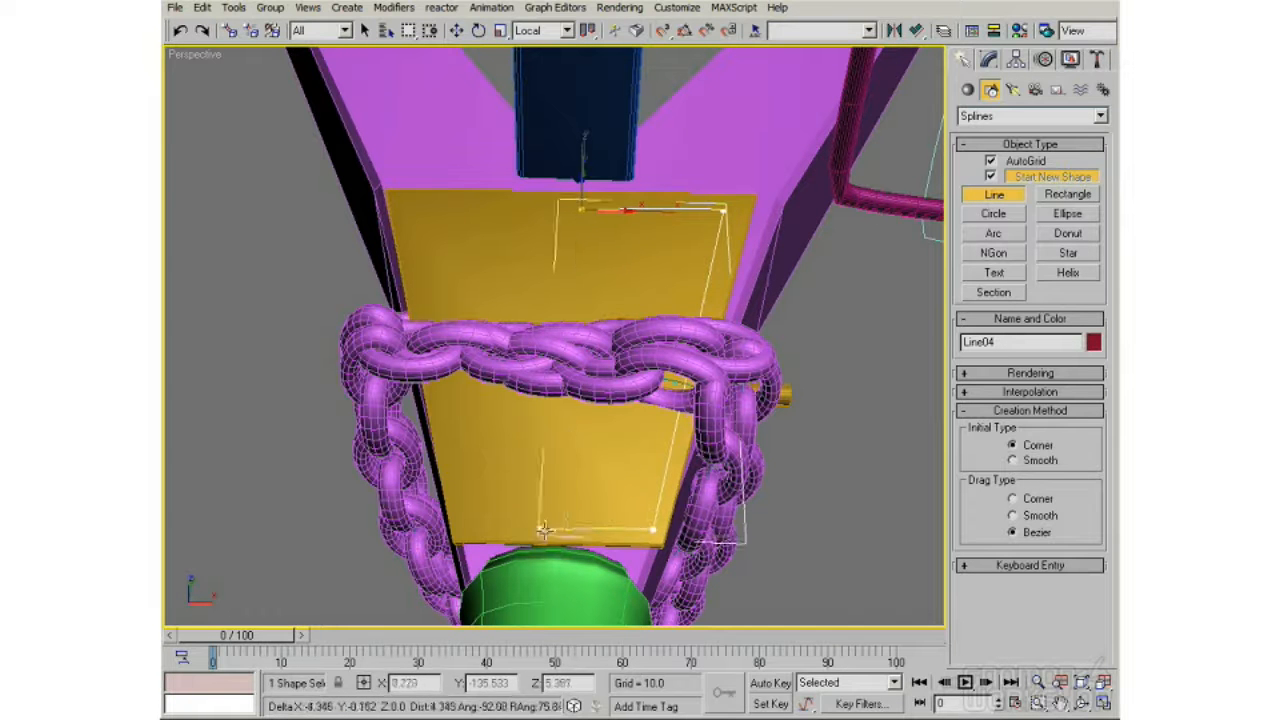
left_click(466, 525)
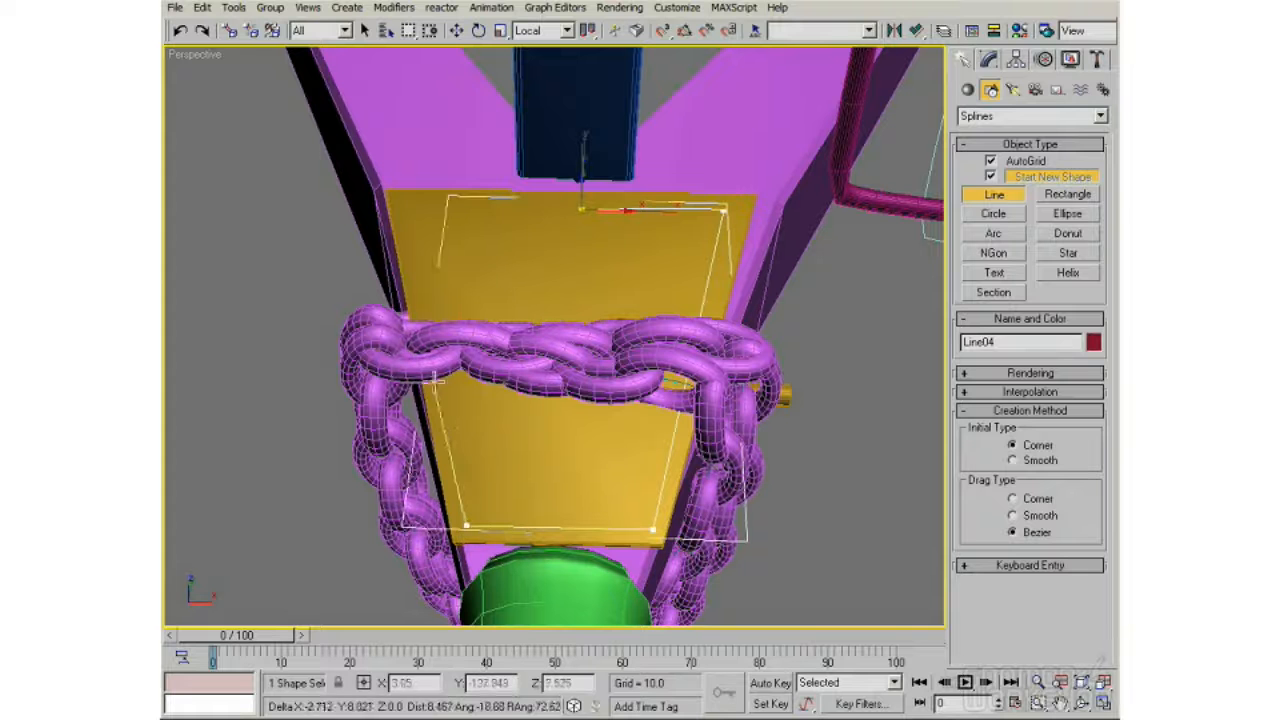
left_click(403, 203)
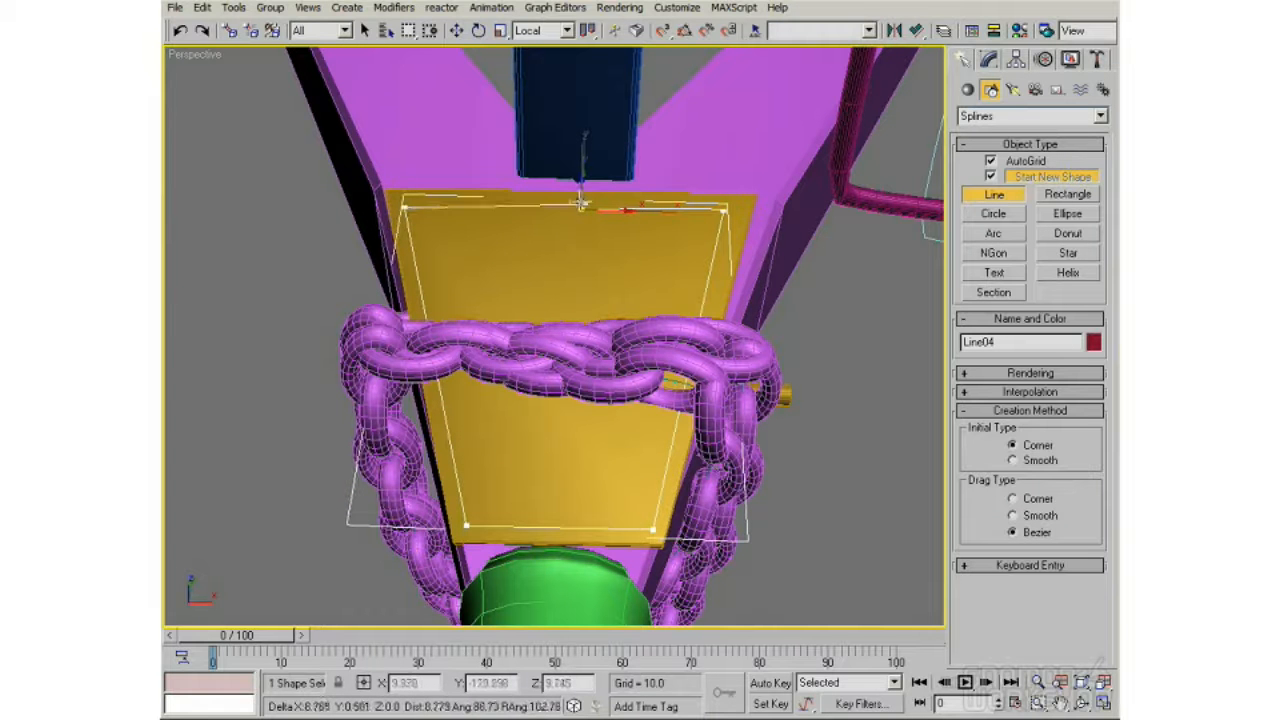
left_click(581, 208)
left_click(829, 534)
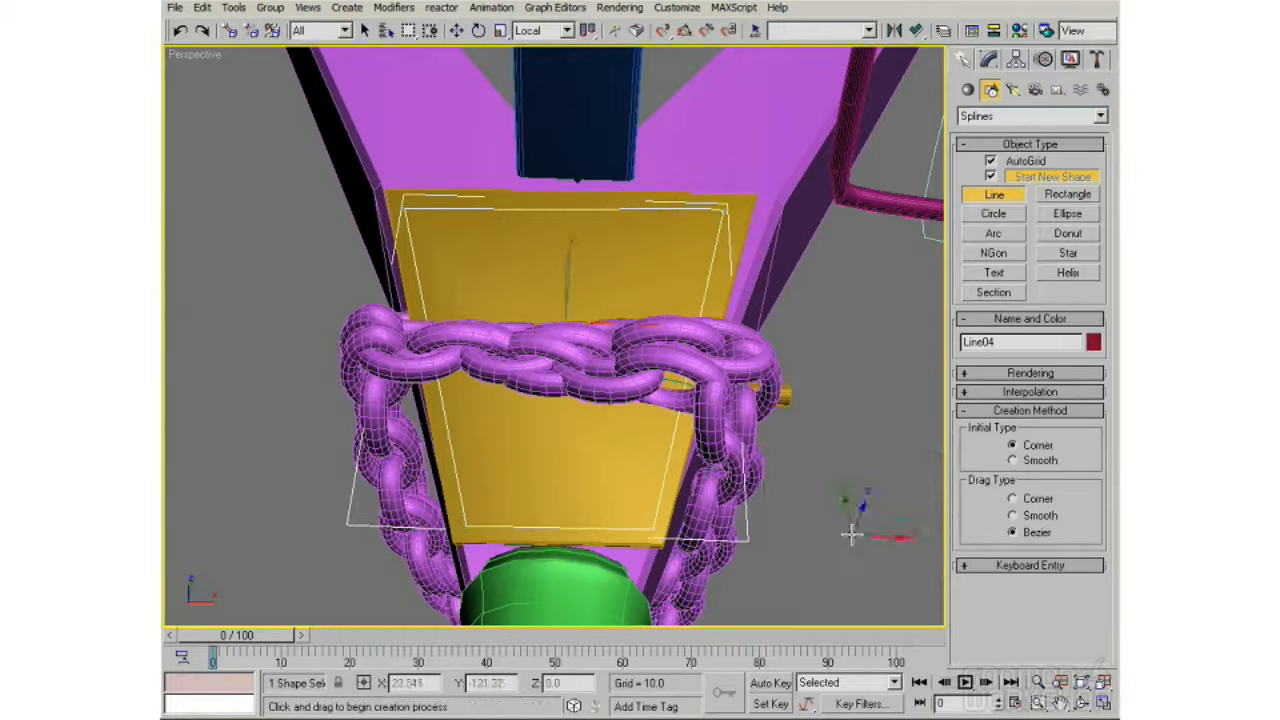
Create a small sphere with a radius of about 0.58 mm in open space near the hitch, with AutoGrid turned off
middle_click_drag(768, 424, 643, 260, "alt")
scroll(655, 379, "down", 3)
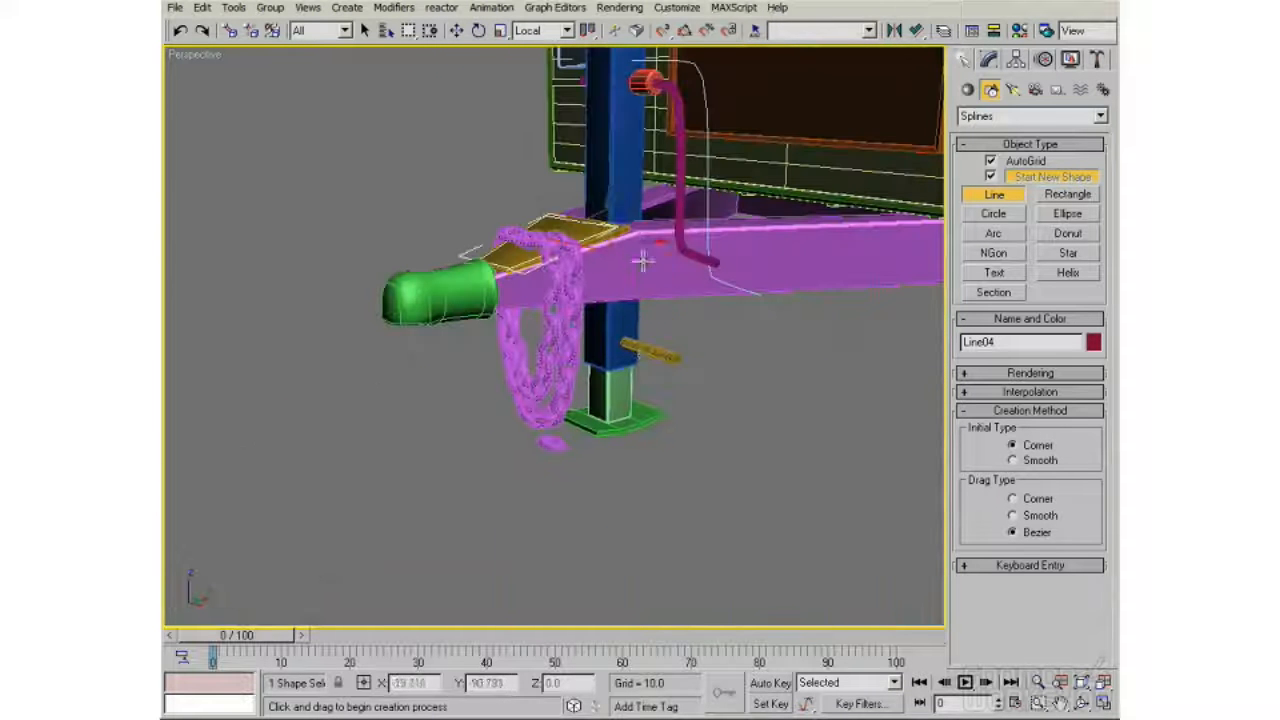
left_click(968, 92)
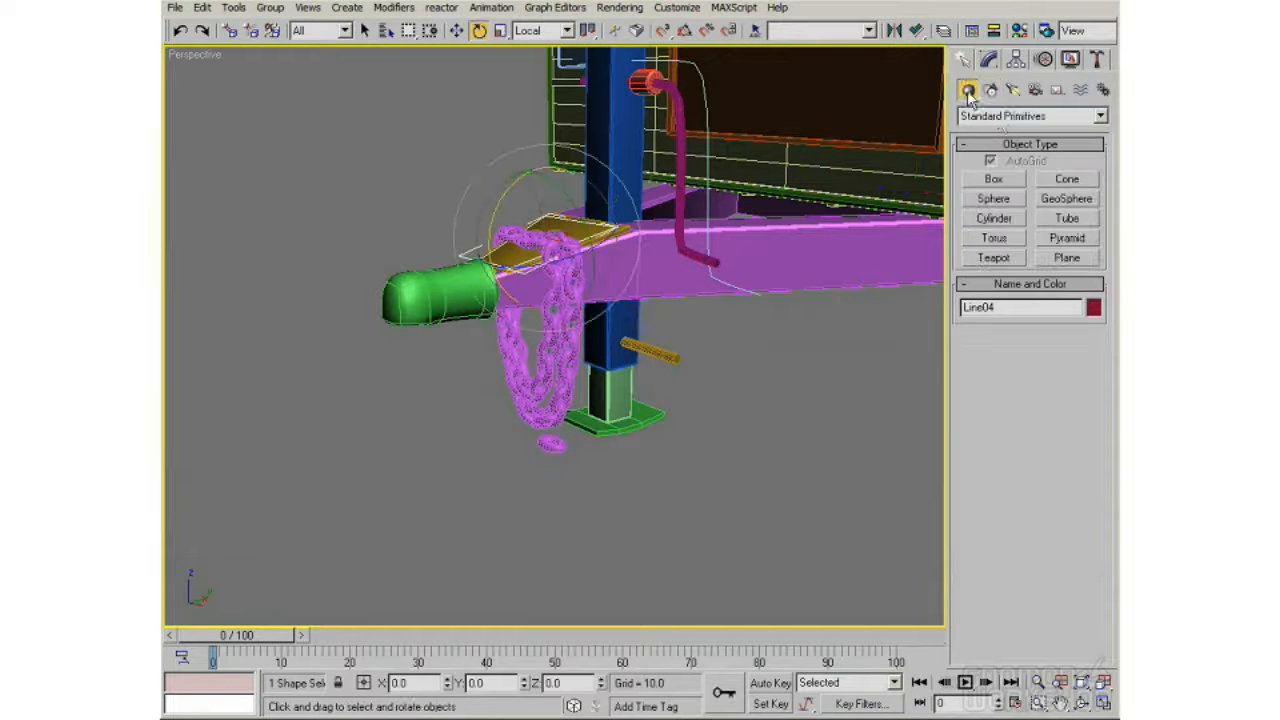
left_click(1014, 197)
left_click(992, 162)
left_click_drag(585, 476, 587, 474)
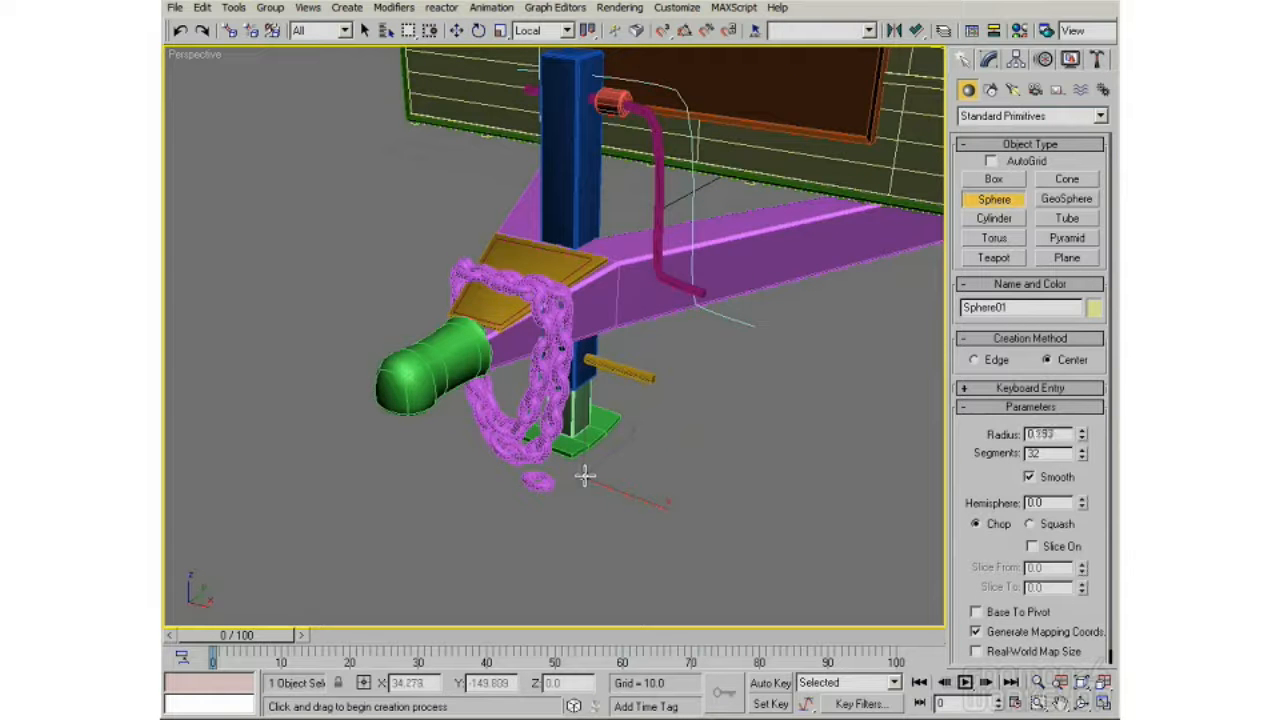
scroll(608, 496, "up", 5)
middle_click_drag(608, 496, 608, 438)
scroll(609, 438, "down", 5)
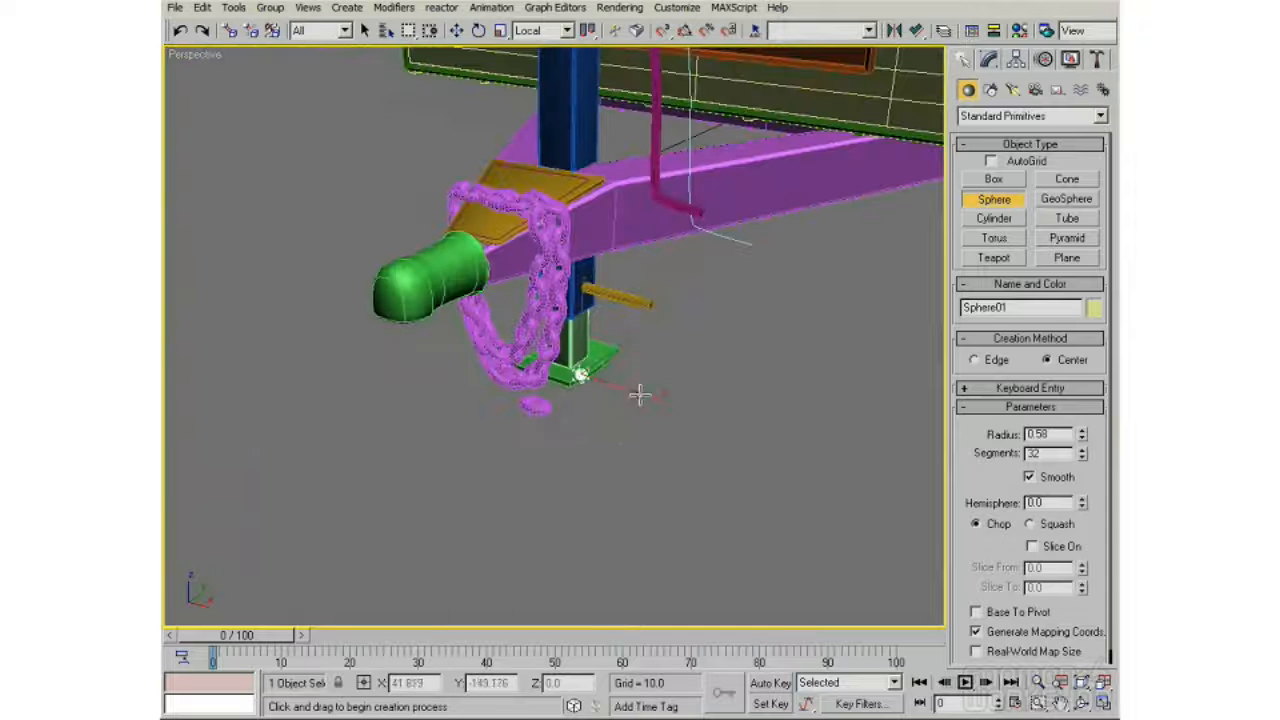
mouse_move(623, 394)
middle_mouse_down("alt")
mouse_move(610, 390)
mouse_move(632, 393)
middle_mouse_up("alt")
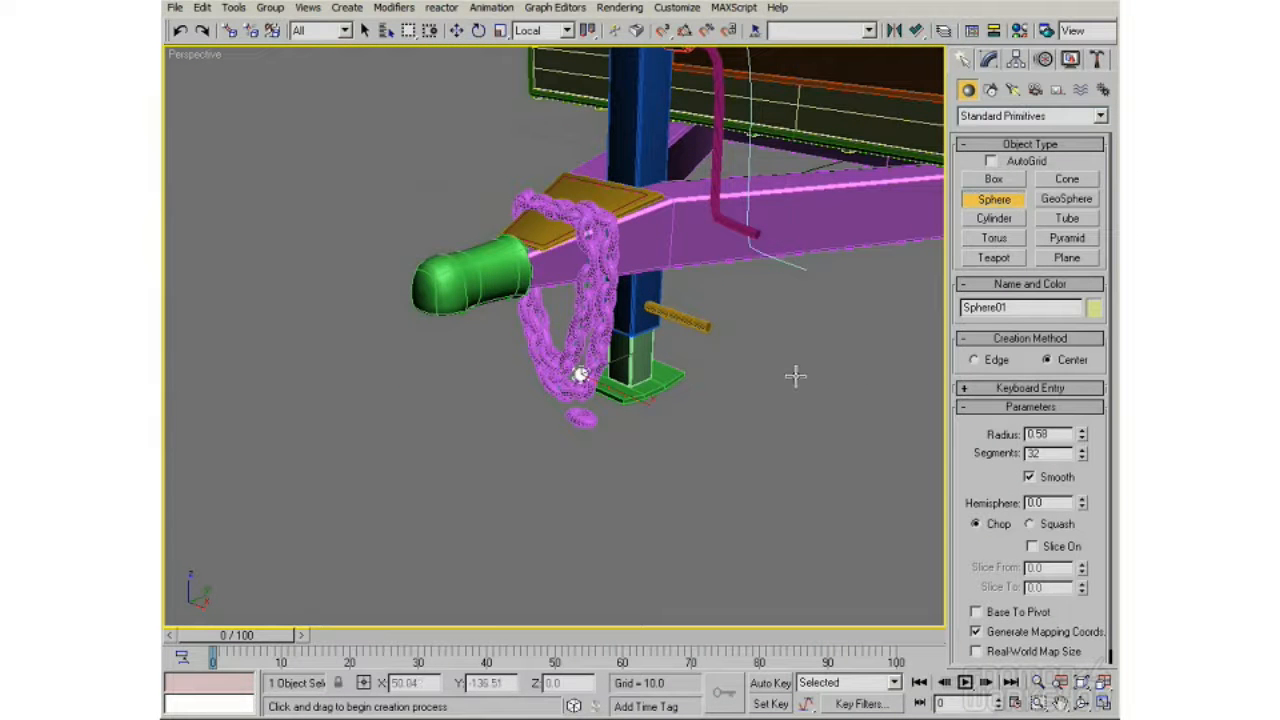
Turn the sphere into a small rivet head with radius 0.44, 16 segments and hemisphere 0.5
left_click_drag(1084, 440, 1084, 445)
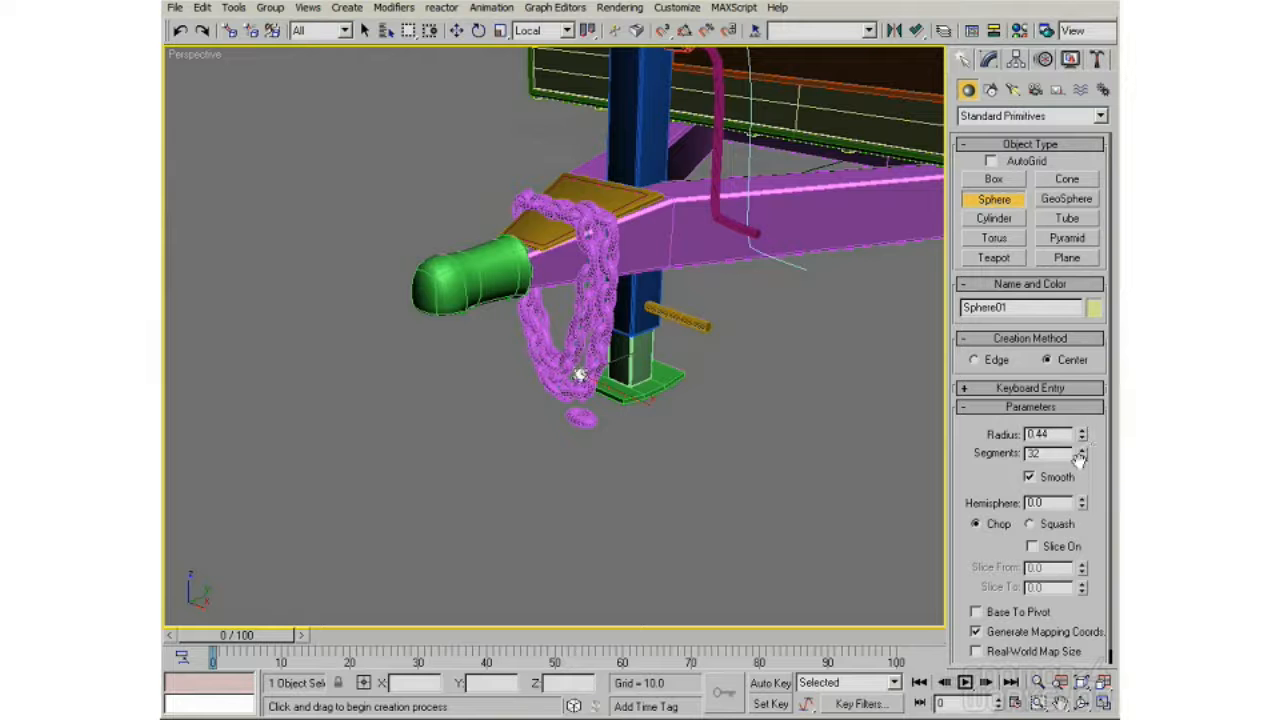
double_click(1059, 452)
middle_click_drag(620, 428, 534, 426, "alt")
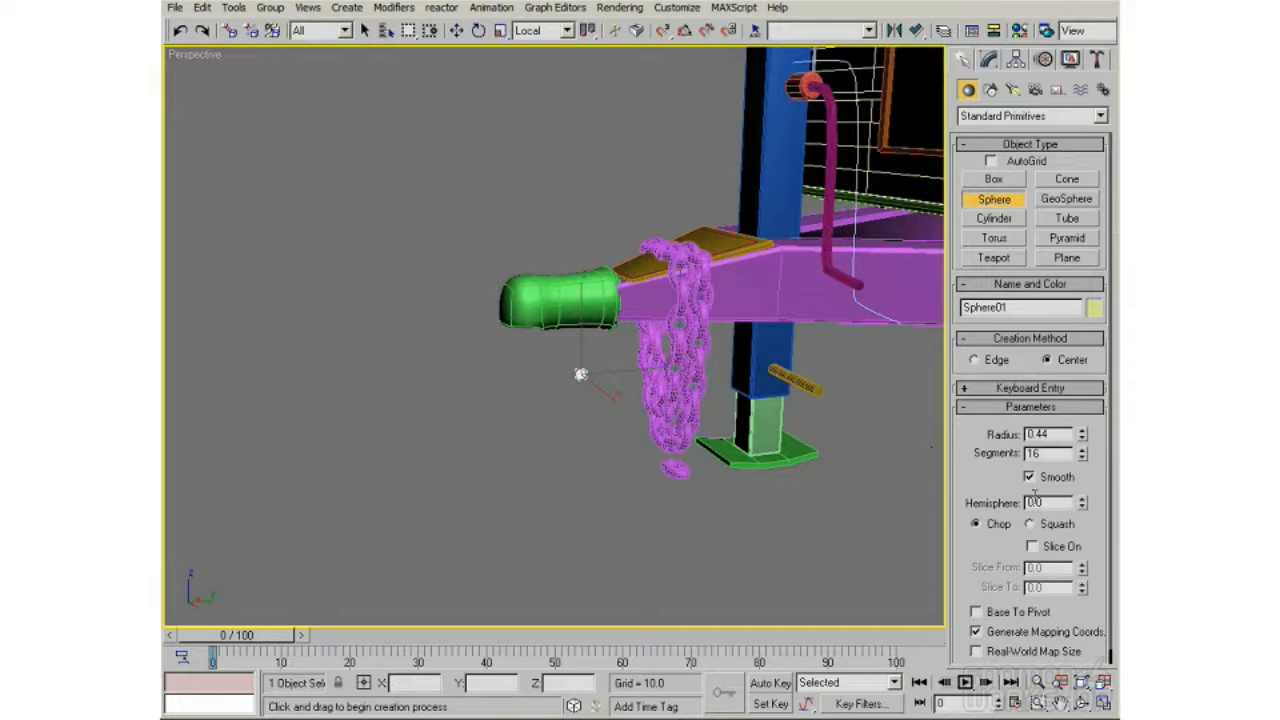
middle_click_drag(637, 430, 731, 451)
scroll(731, 451, "up", 4)
middle_click_drag(795, 418, 643, 383)
scroll(701, 410, "down", 8)
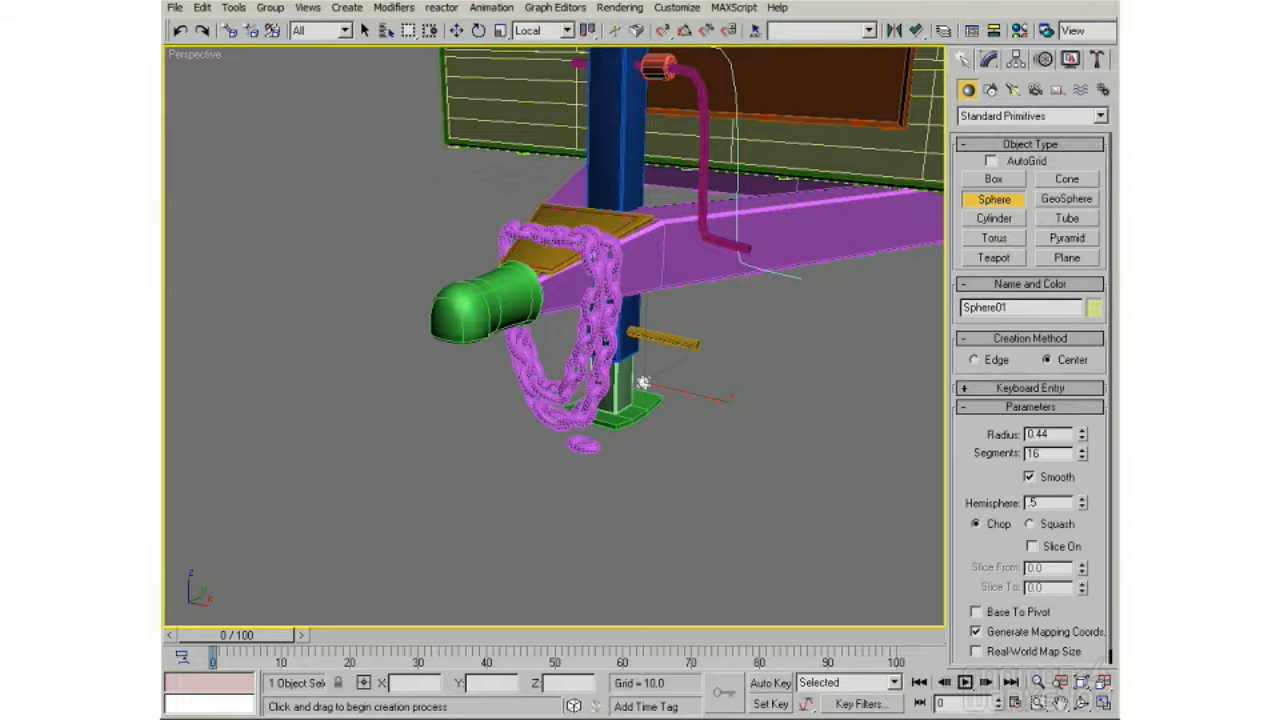
scroll(651, 428, "up", 8)
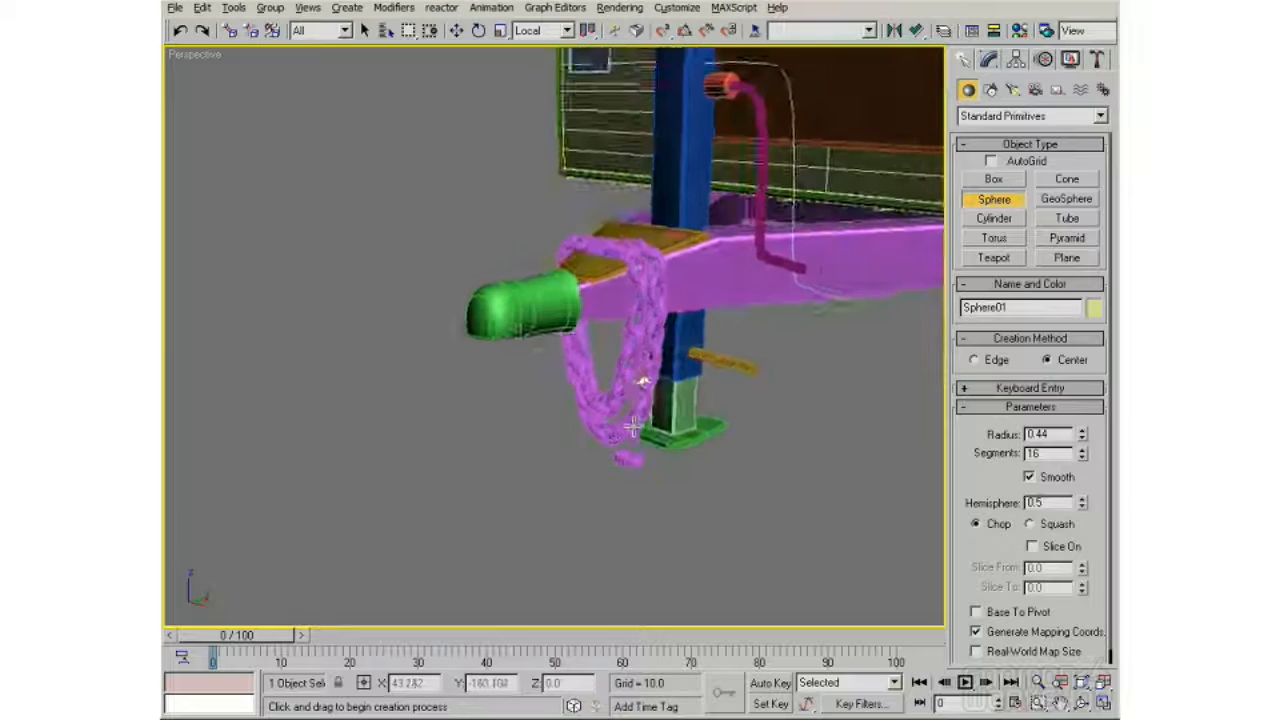
scroll(611, 383, "down", 5)
middle_click_drag(609, 380, 651, 540, "alt")
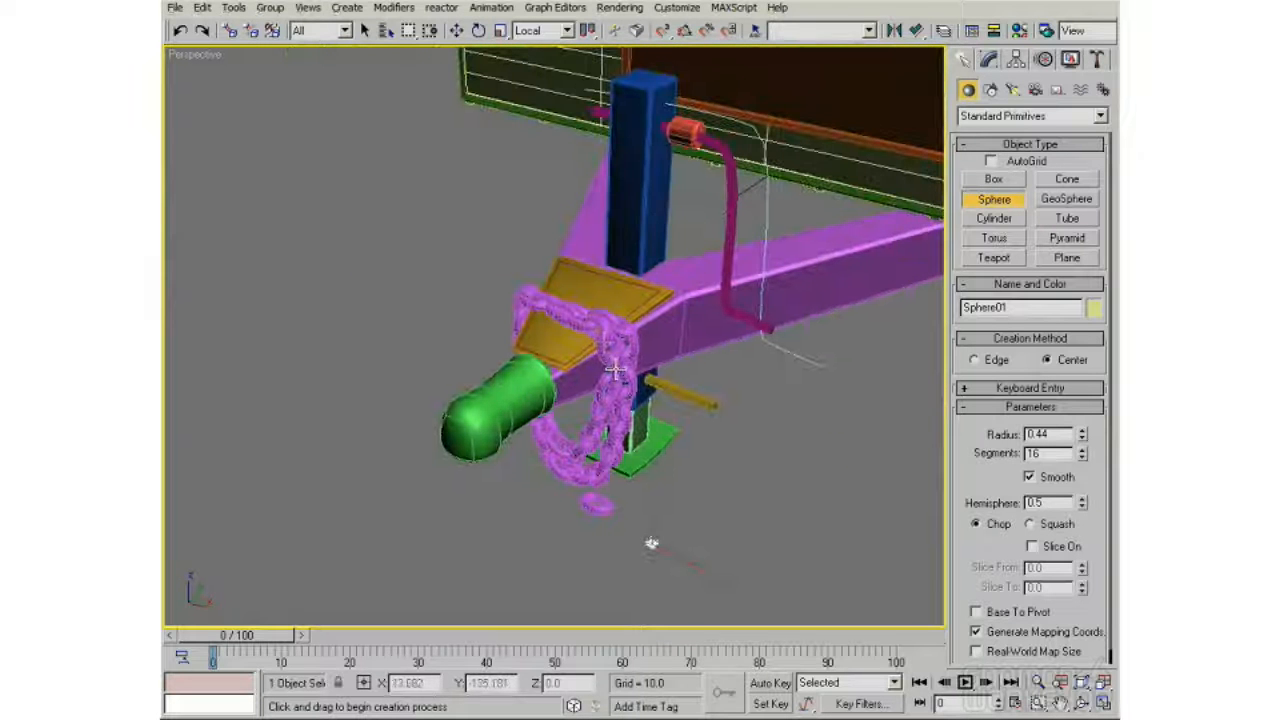
Distribute the rivet head with the Spacing Tool, picking the closed line on the gold plate as the path
left_click(233, 7)
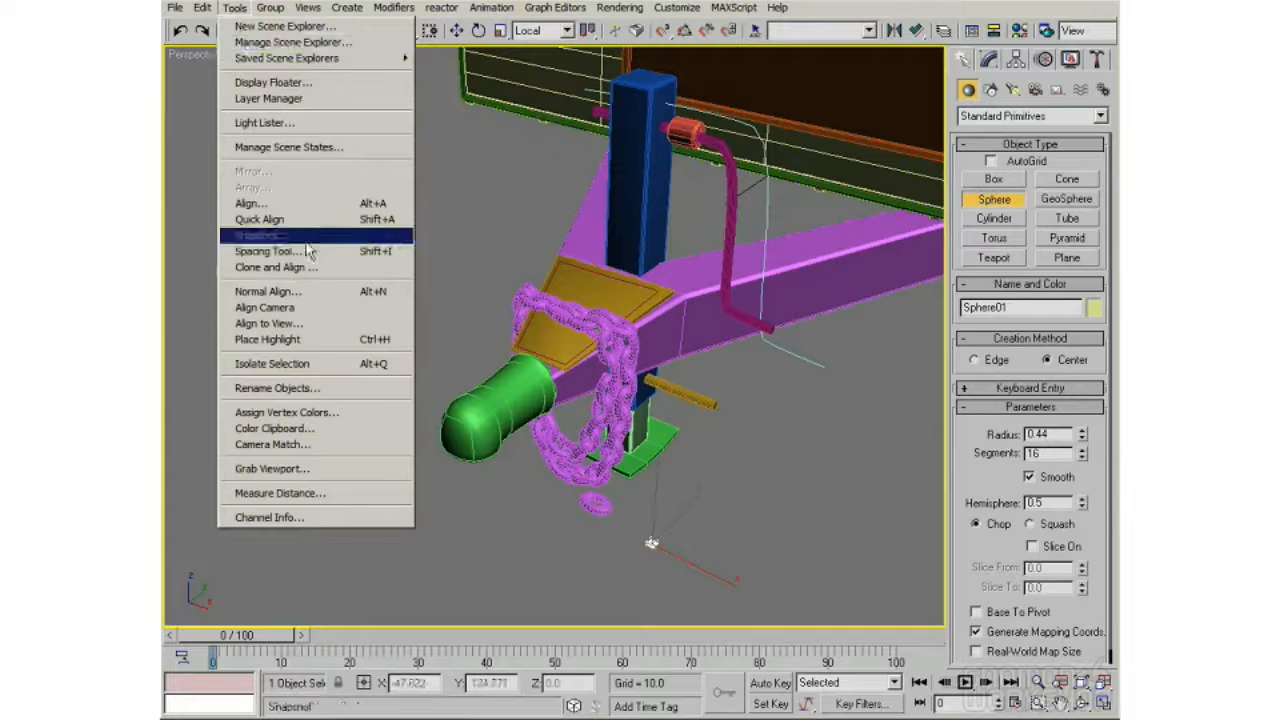
left_click(290, 250)
left_click(252, 60)
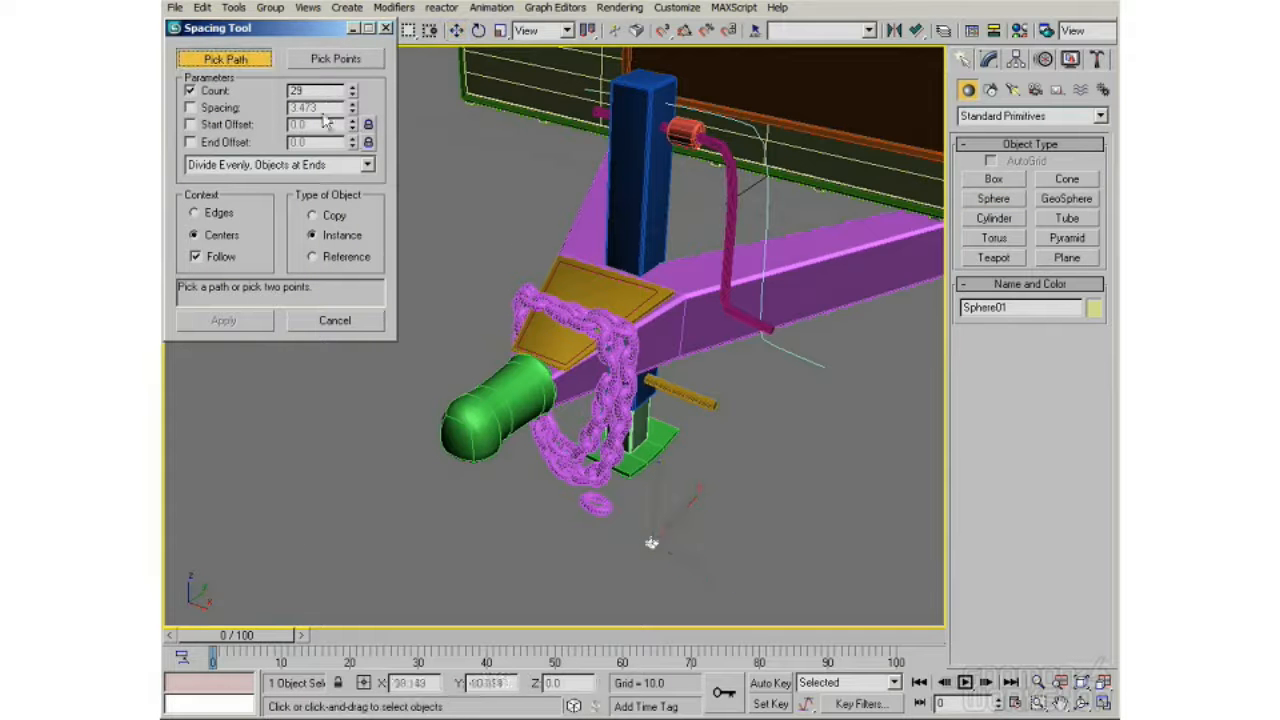
left_click(651, 291)
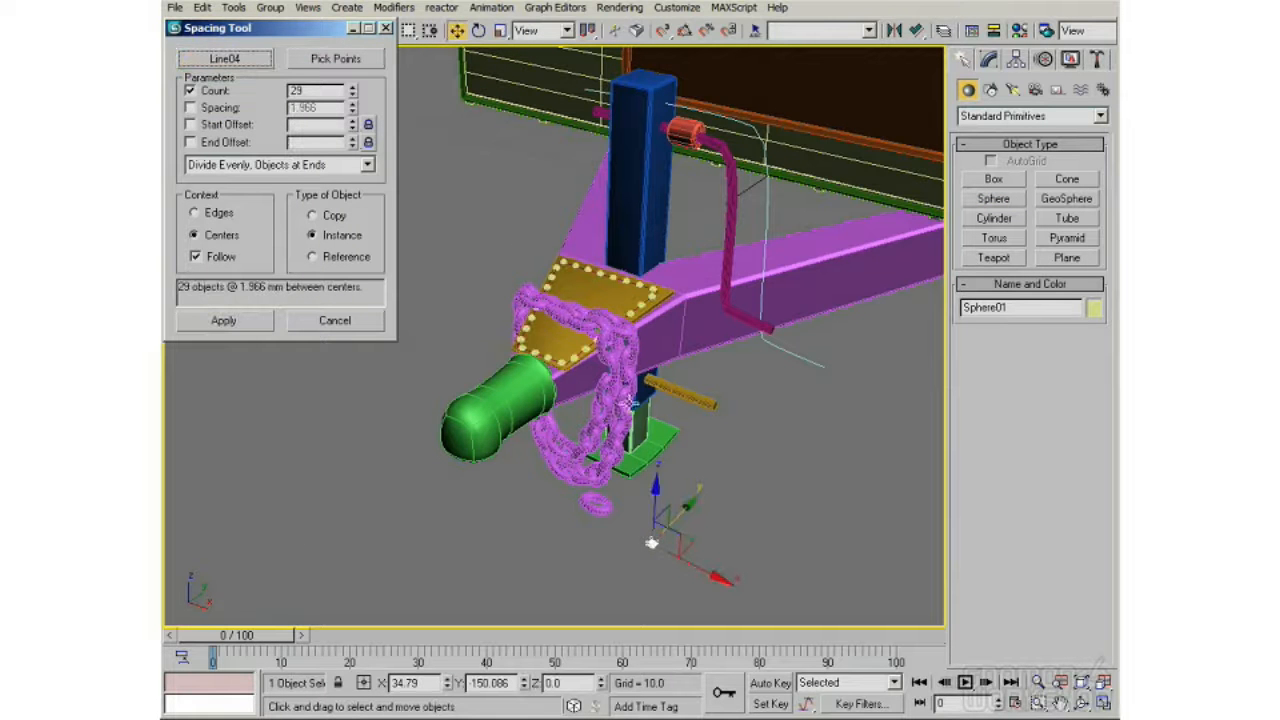
middle_click_drag(775, 429, 766, 405, "alt")
middle_click_drag(606, 392, 635, 397, "alt")
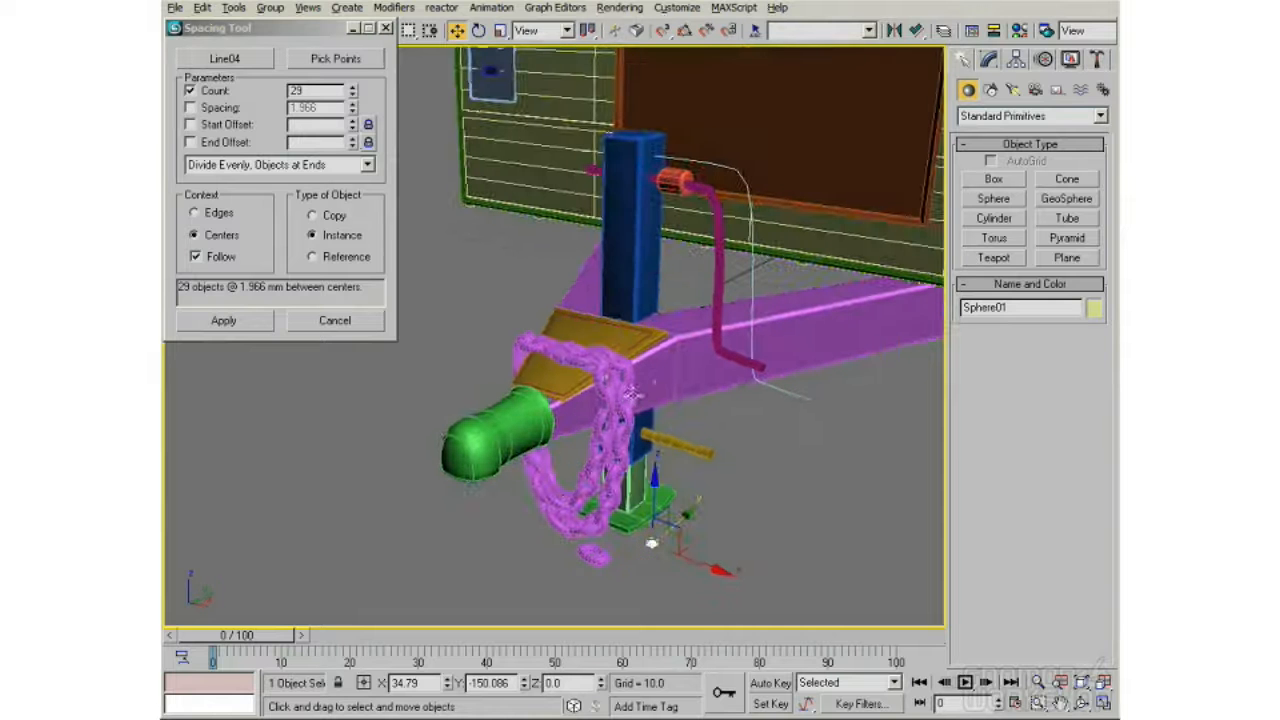
left_click(637, 342)
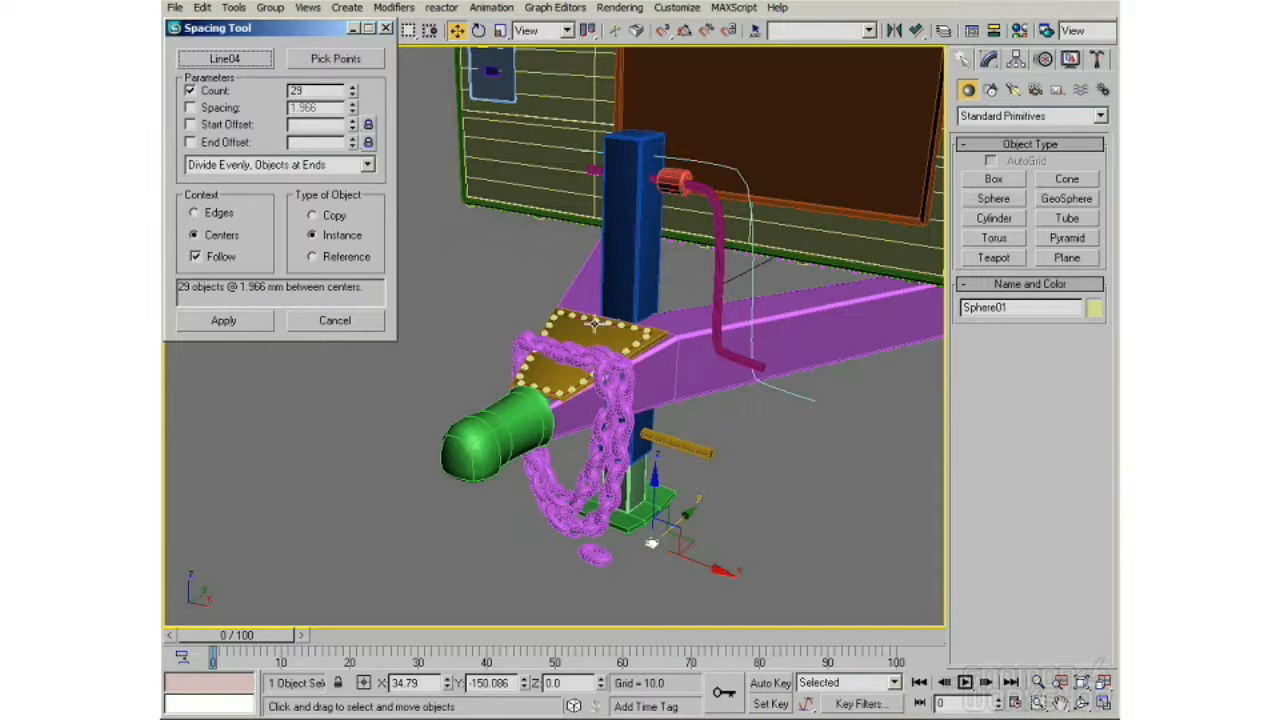
Set the Spacing Tool's count to 23 rivets along the plate outline
left_click(353, 95)
left_click(353, 95)
left_click(353, 95)
left_click(353, 95)
left_click(353, 95)
left_click(353, 95)
left_click(353, 95)
left_click(352, 88)
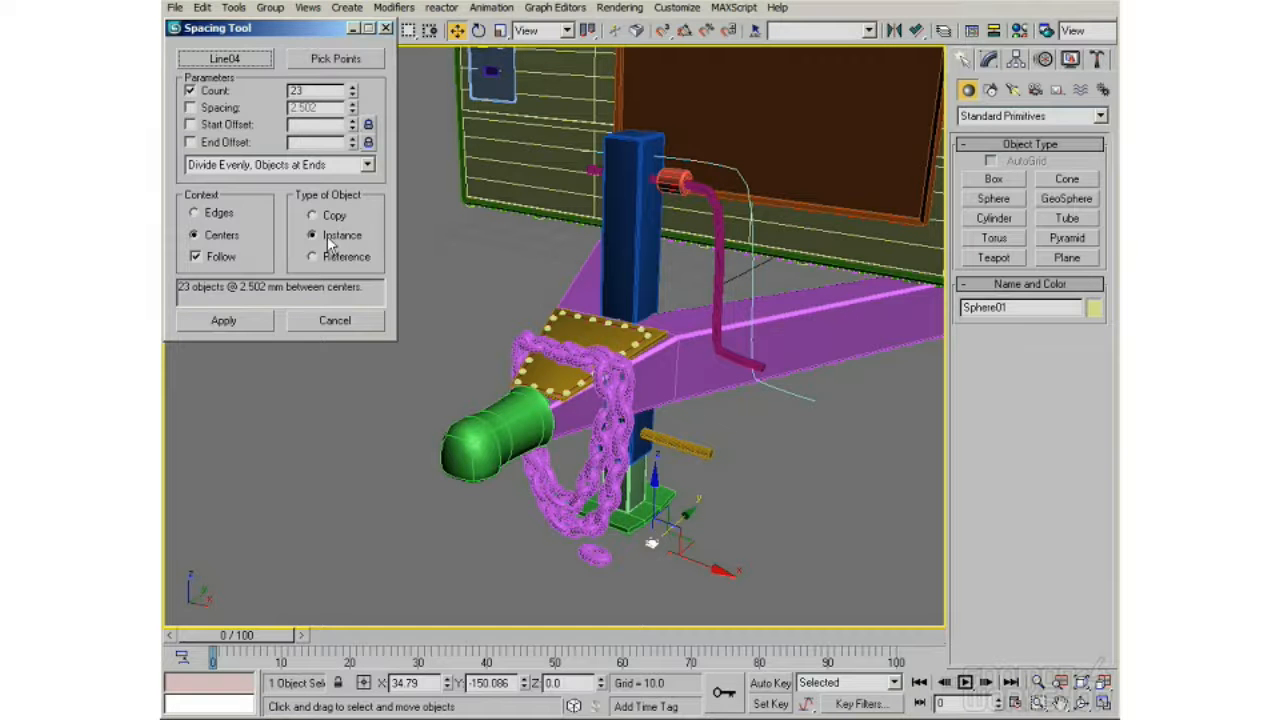
Create the 23 spaced rivets as instances along the gold plate's outline, and reduce the original rivet's radius to 0.32
left_click(256, 325)
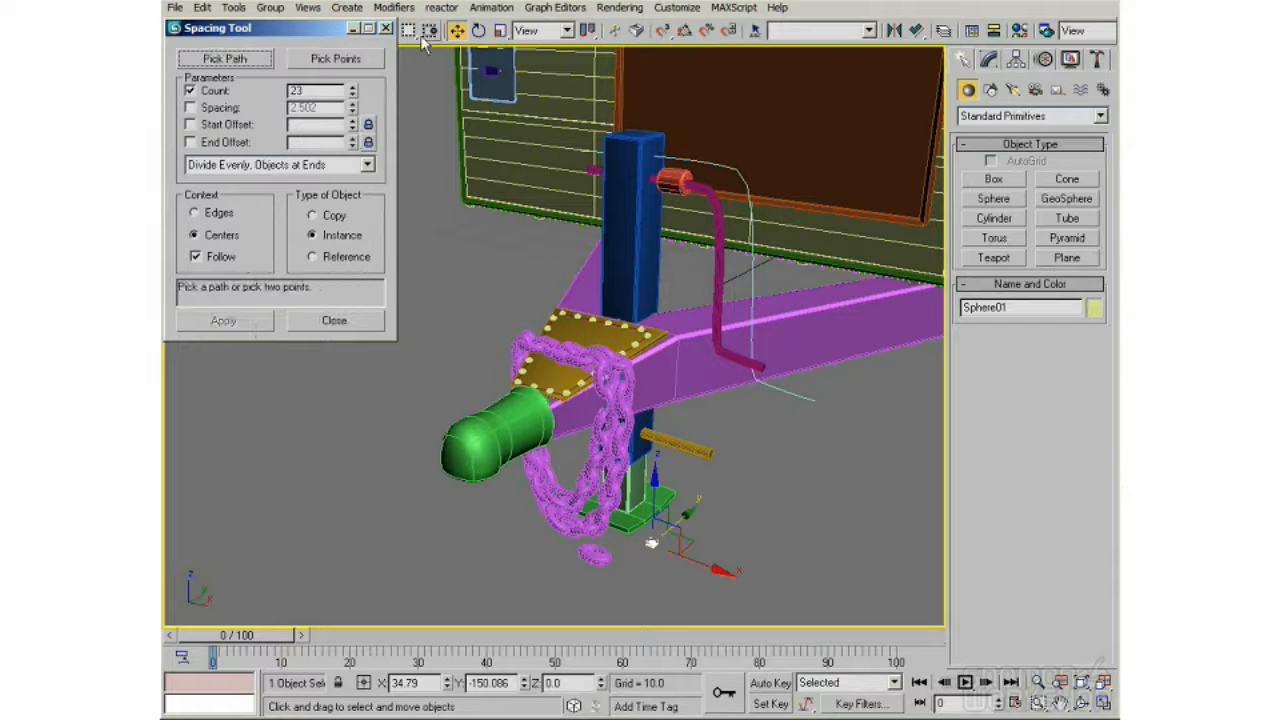
left_click(358, 325)
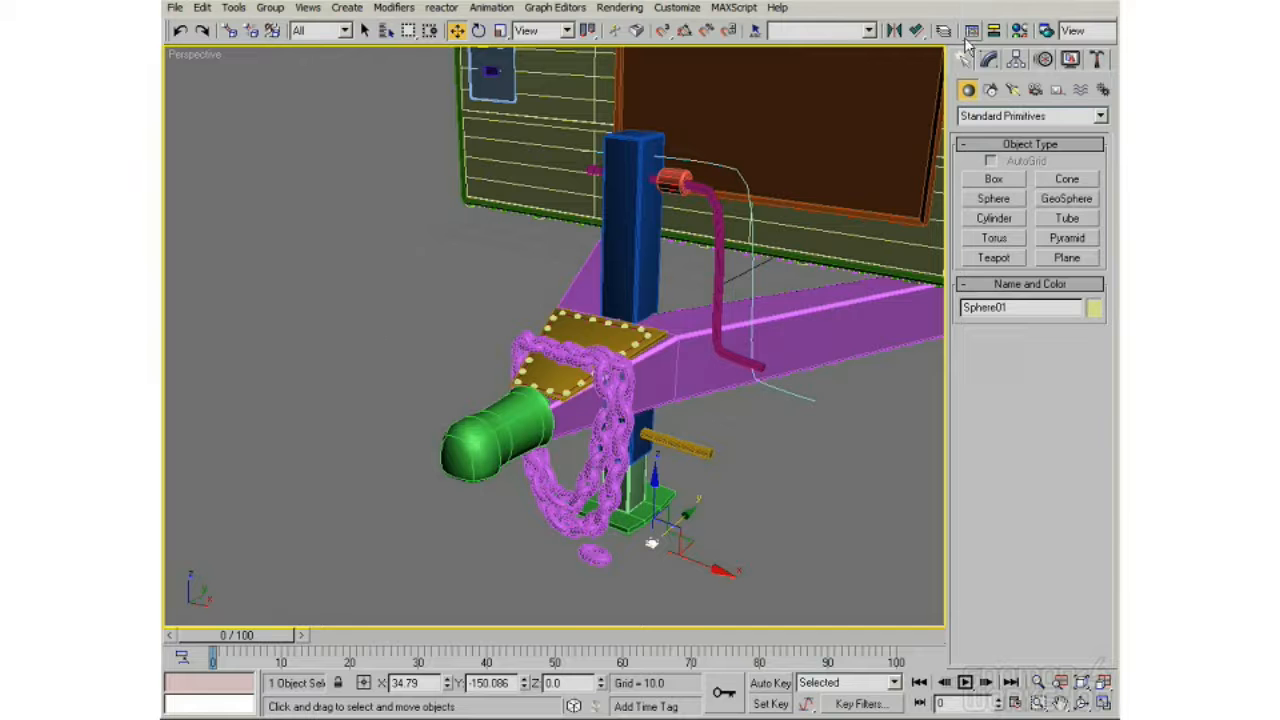
left_click(989, 60)
left_click_drag(1083, 333, 1082, 348)
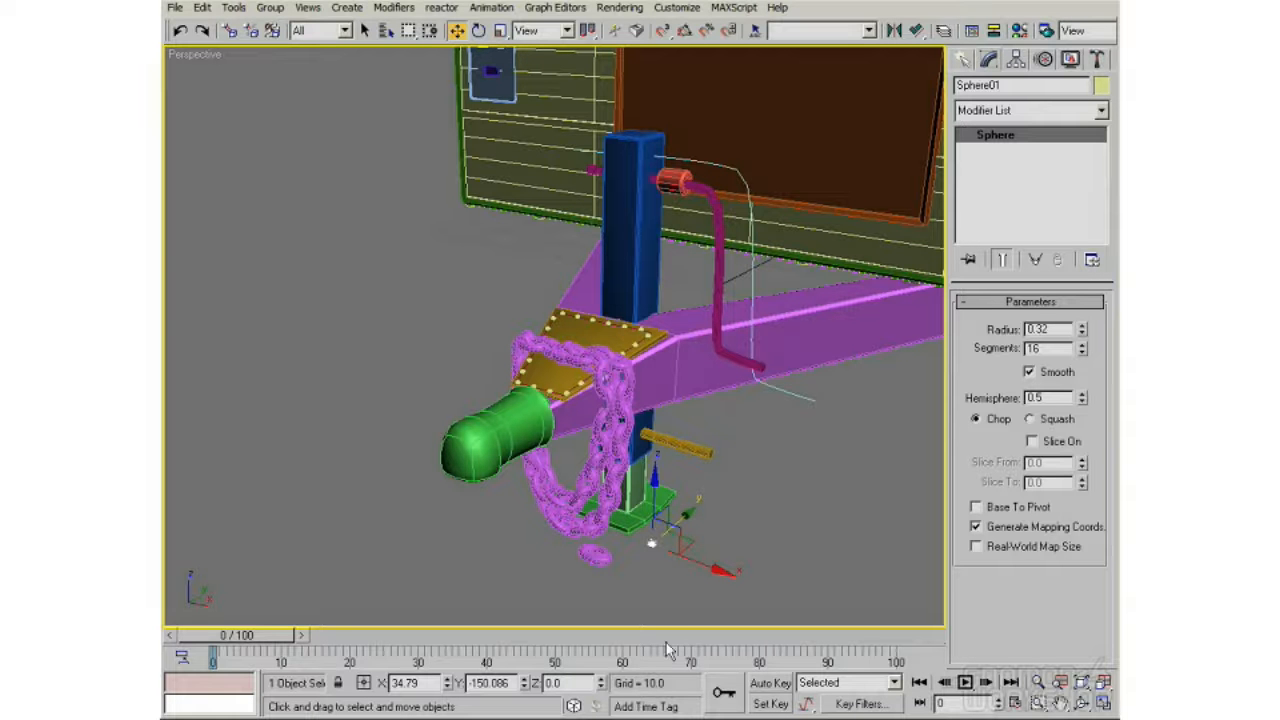
Lower the original rivet's segments to 12 so the instanced rivets on the plate use lighter geometry
mouse_move(732, 507)
middle_mouse_down()
mouse_move(728, 412)
mouse_move(670, 427)
mouse_move(706, 479)
mouse_move(706, 511)
mouse_move(743, 491)
middle_mouse_up()
scroll(700, 410, "up", 3)
scroll(682, 392, "down", 3)
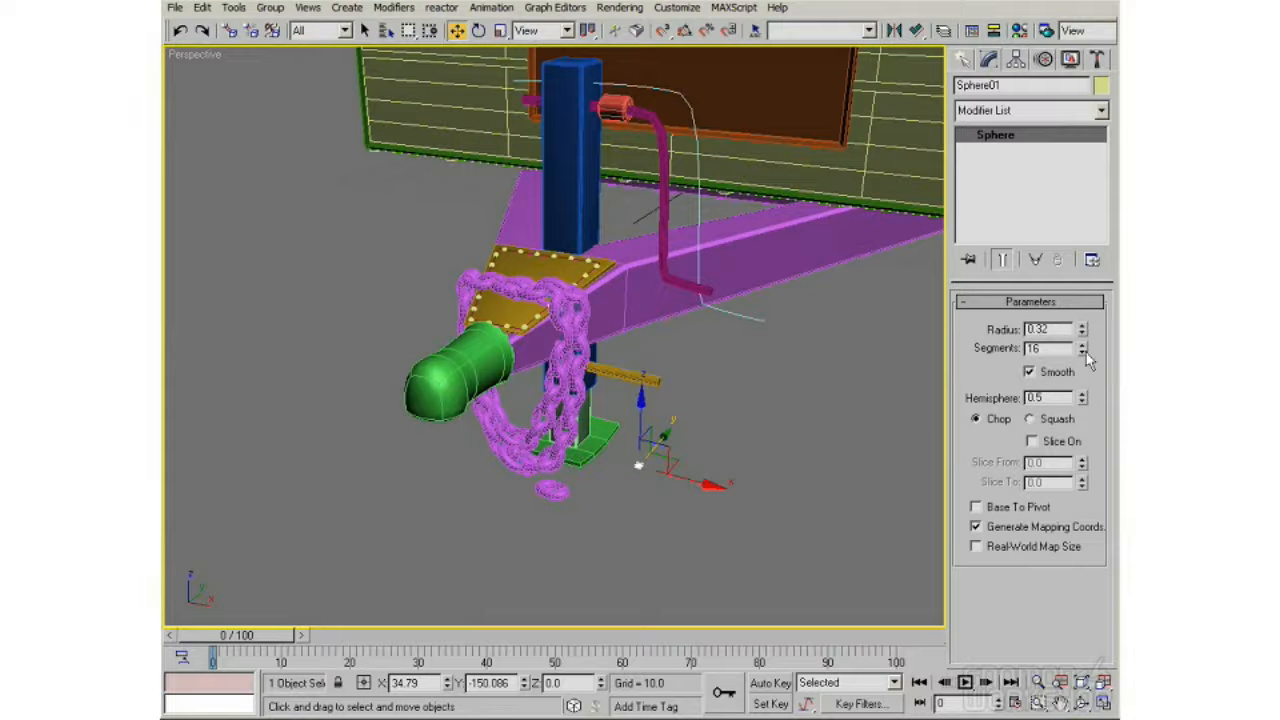
middle_click_drag(630, 355, 688, 412)
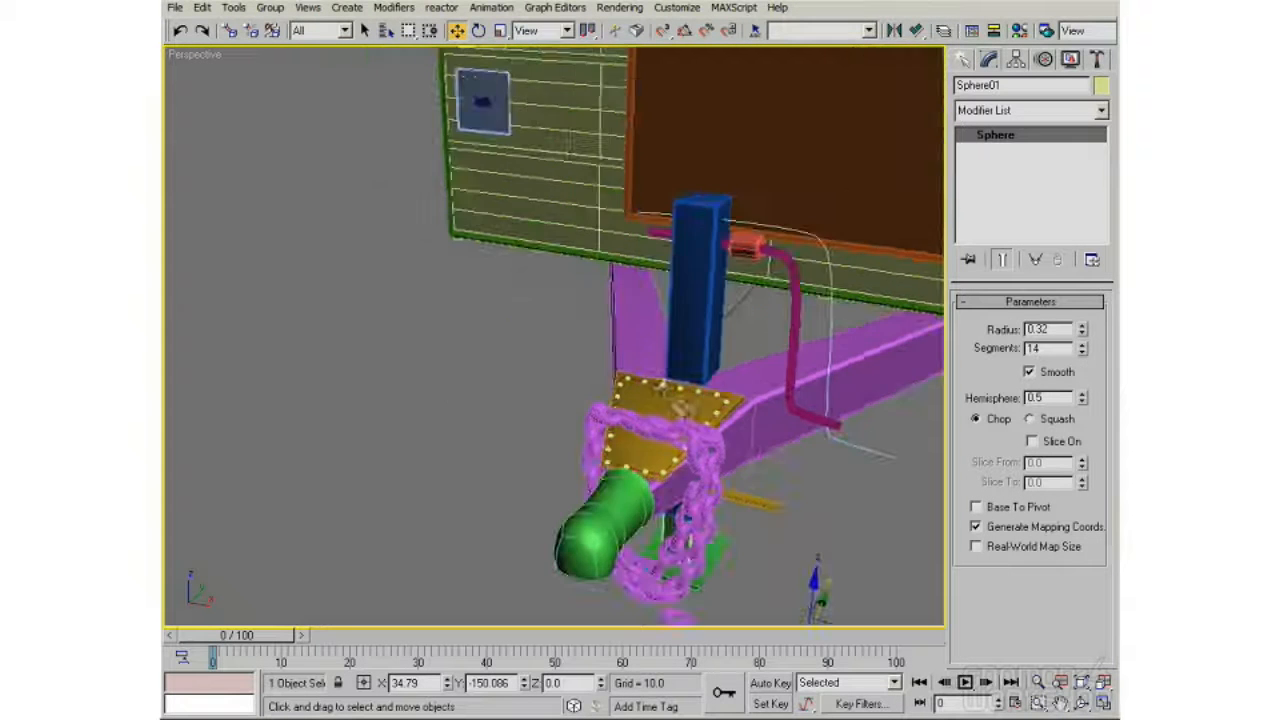
scroll(663, 386, "up", 3)
middle_click_drag(741, 458, 690, 409)
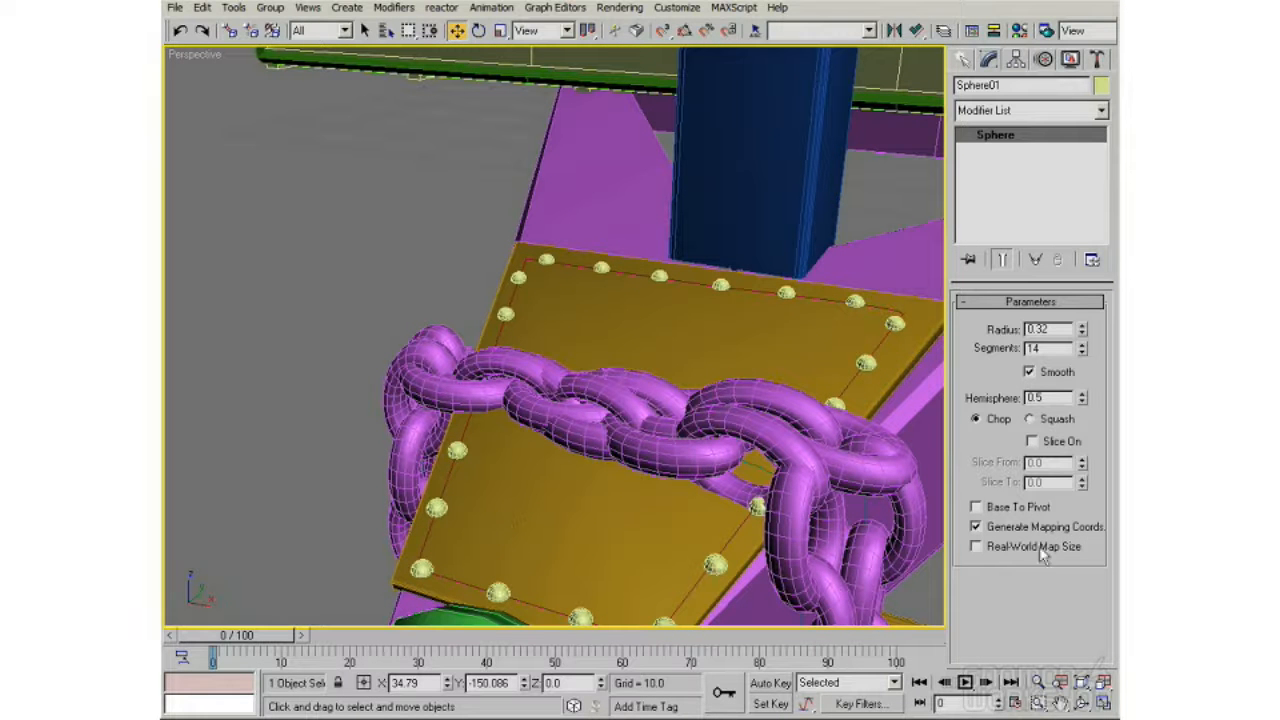
left_click(1082, 351)
left_click(1082, 351)
scroll(589, 471, "down", 10)
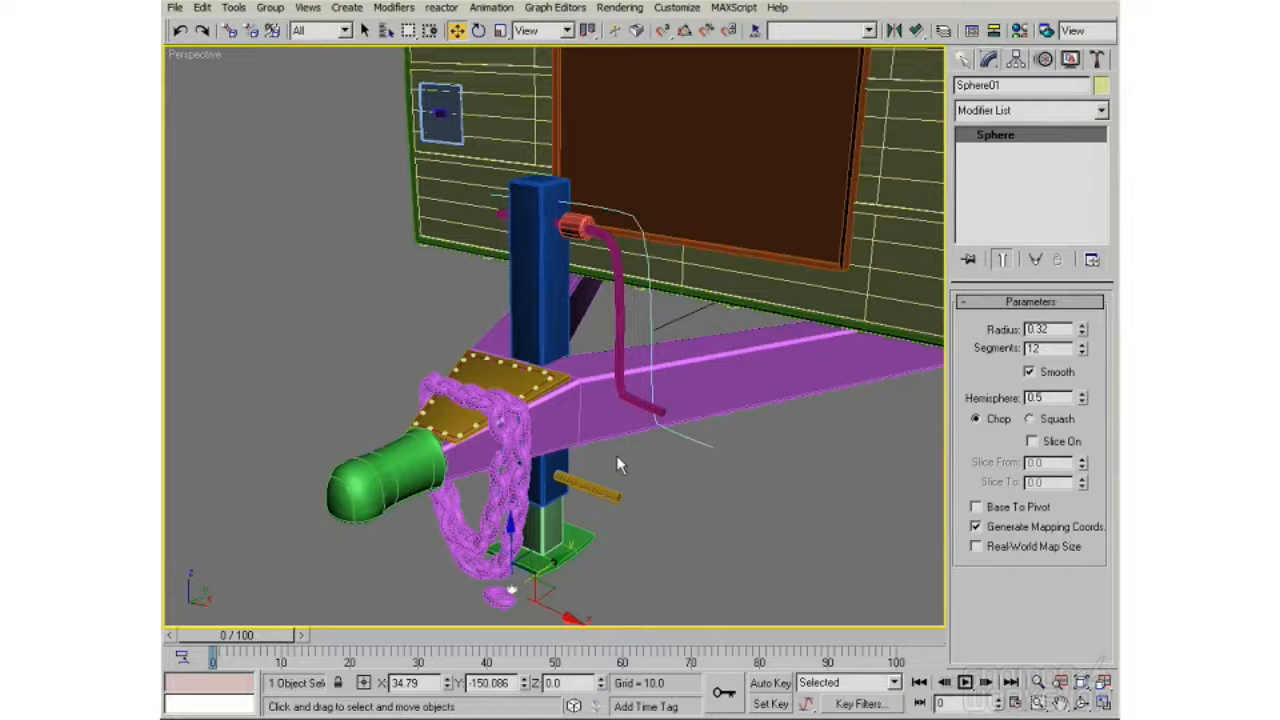
middle_click_drag(668, 410, 594, 466)
scroll(597, 460, "down", 5)
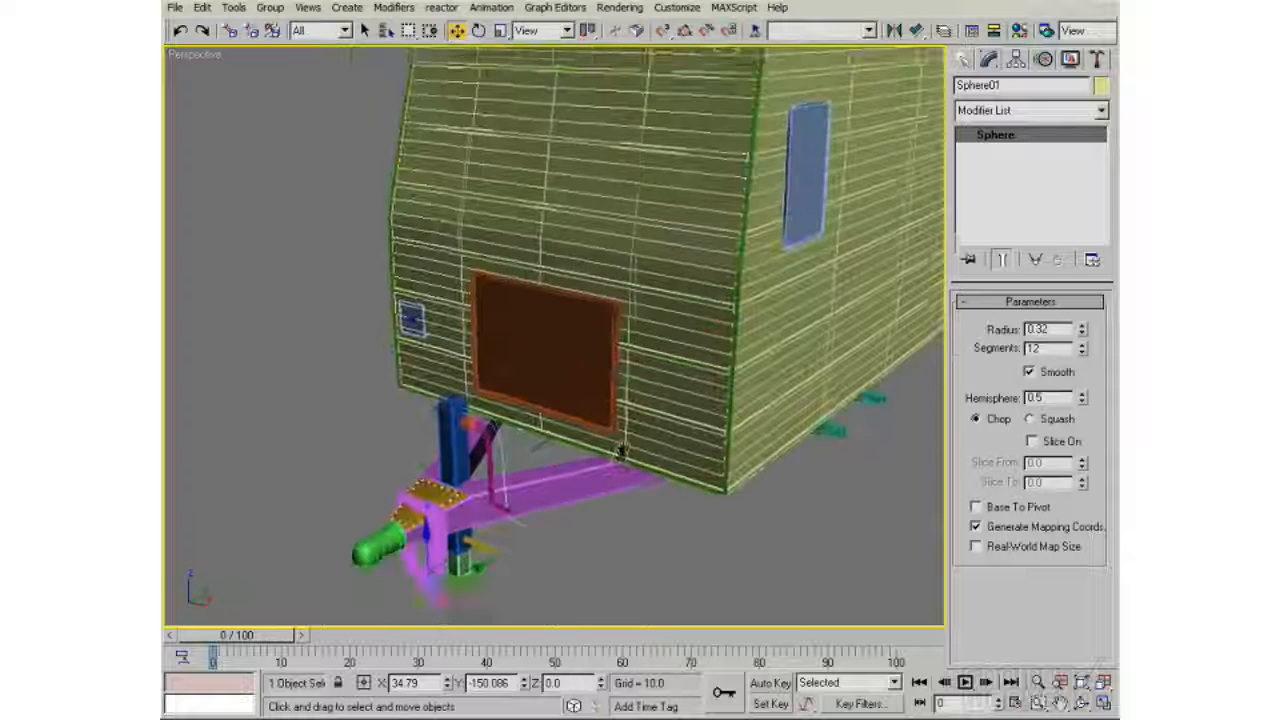